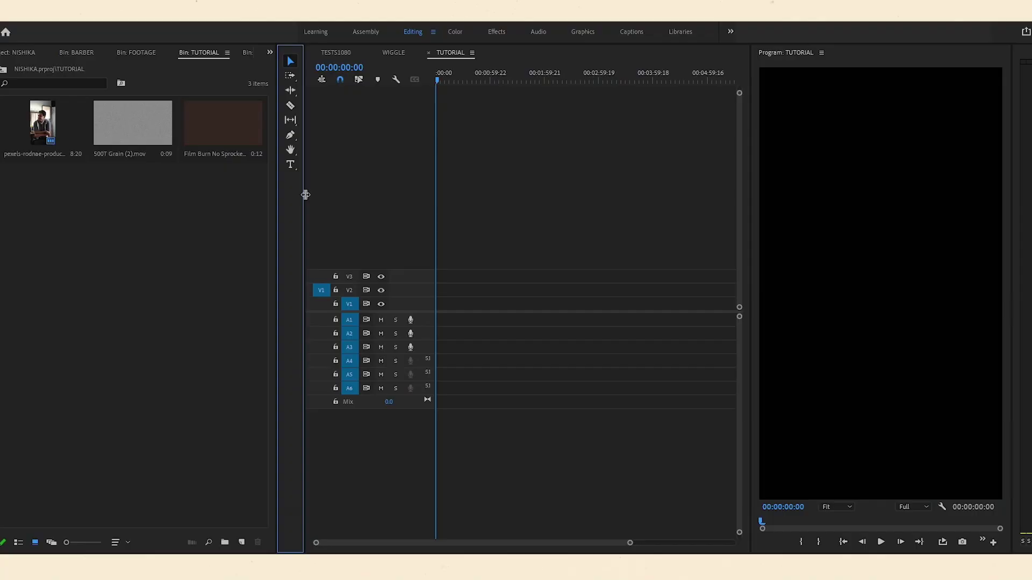
# Place the pexels portrait clip at the start of V1 in the TUTORIAL sequence, keeping the existing sequence settings
pyautogui.click(273, 217)
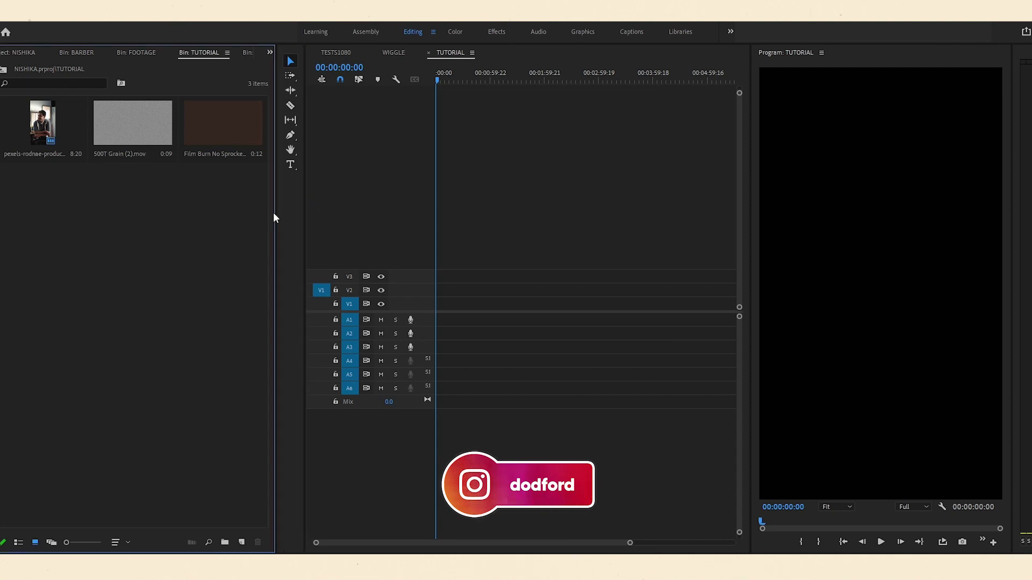
pyautogui.click(279, 212)
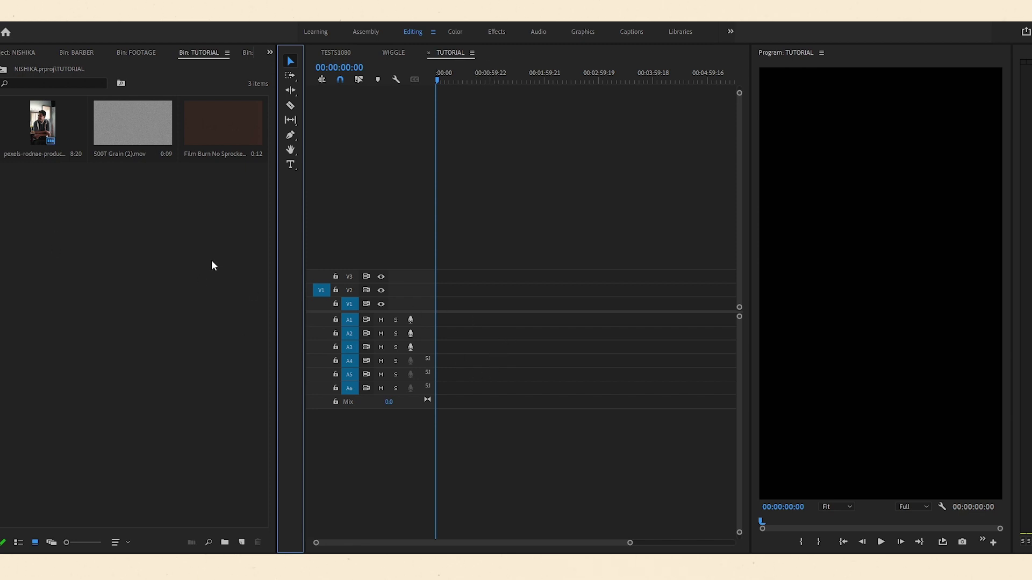
pyautogui.scroll(4, 488, 324)
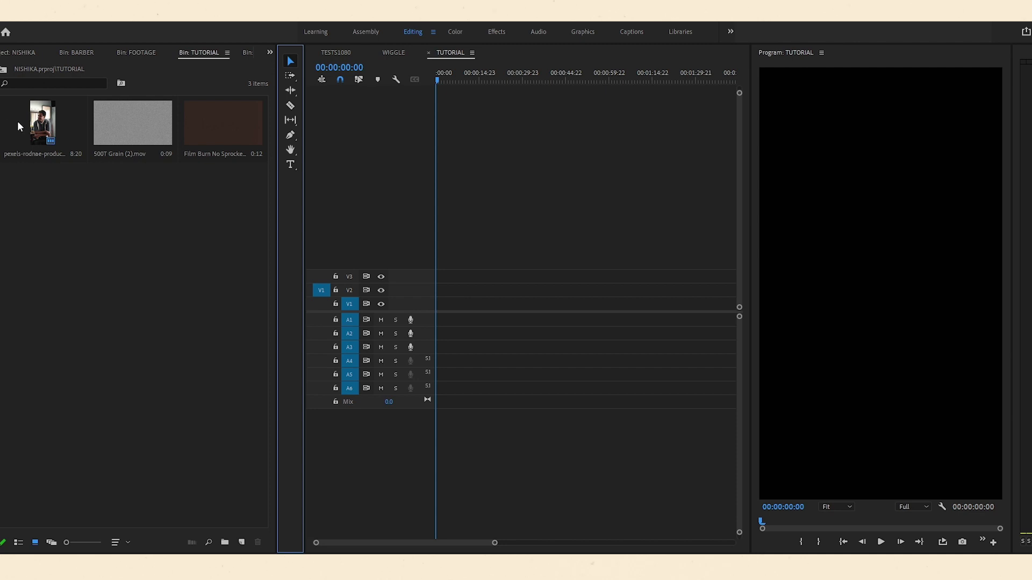
pyautogui.moveTo(17, 121); pyautogui.dragTo(486, 312)
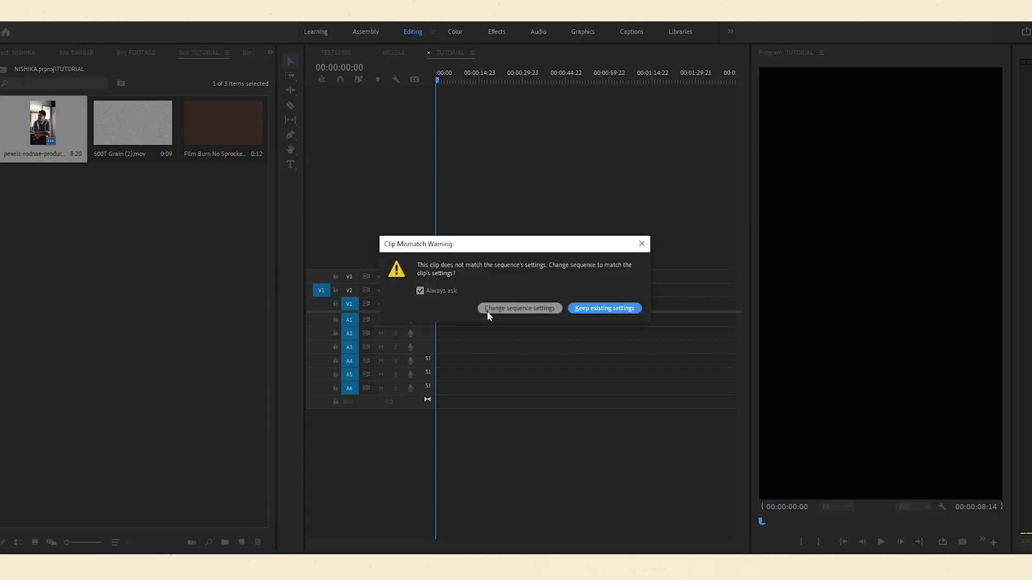
pyautogui.click(603, 308)
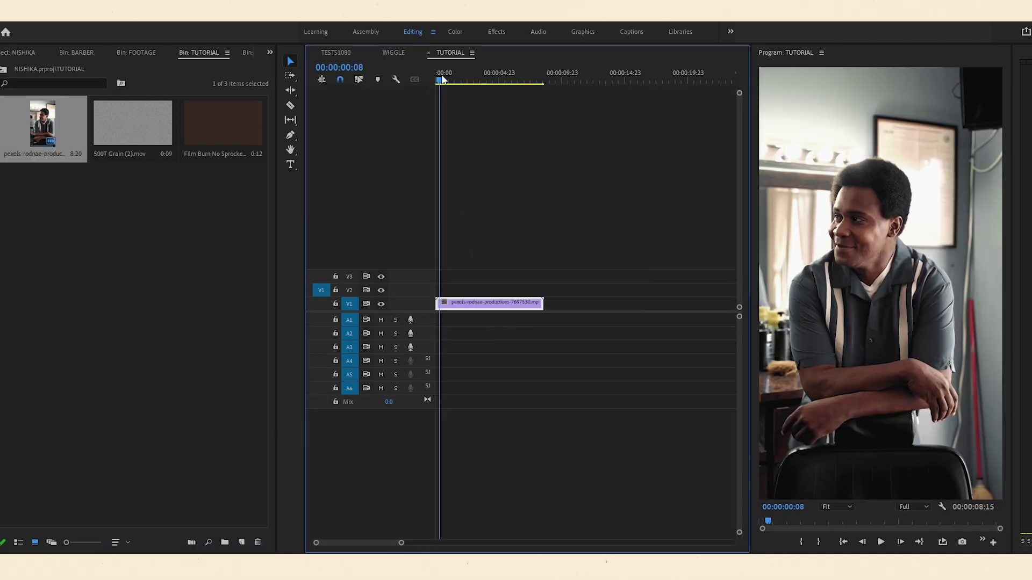
# Export still frames from the clip, including 00:00:02:05 and 00:00:03:07, as PNGs named one, two, three and four, importing them into the project
pyautogui.moveTo(441, 74); pyautogui.dragTo(509, 96)
pyautogui.press('-')
pyautogui.press('=')
pyautogui.press('=')
pyautogui.press('=')
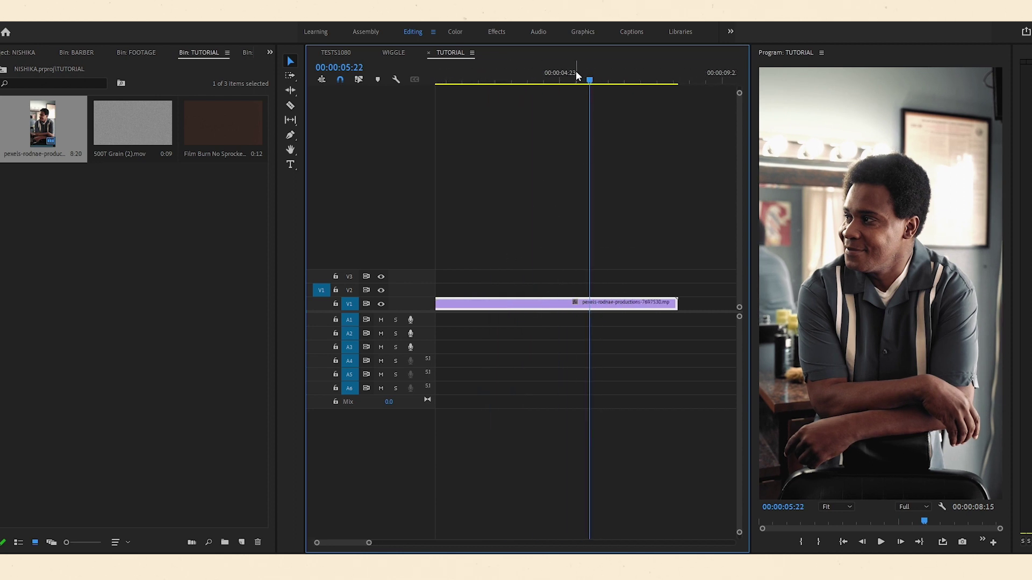
pyautogui.moveTo(587, 80); pyautogui.dragTo(471, 100)
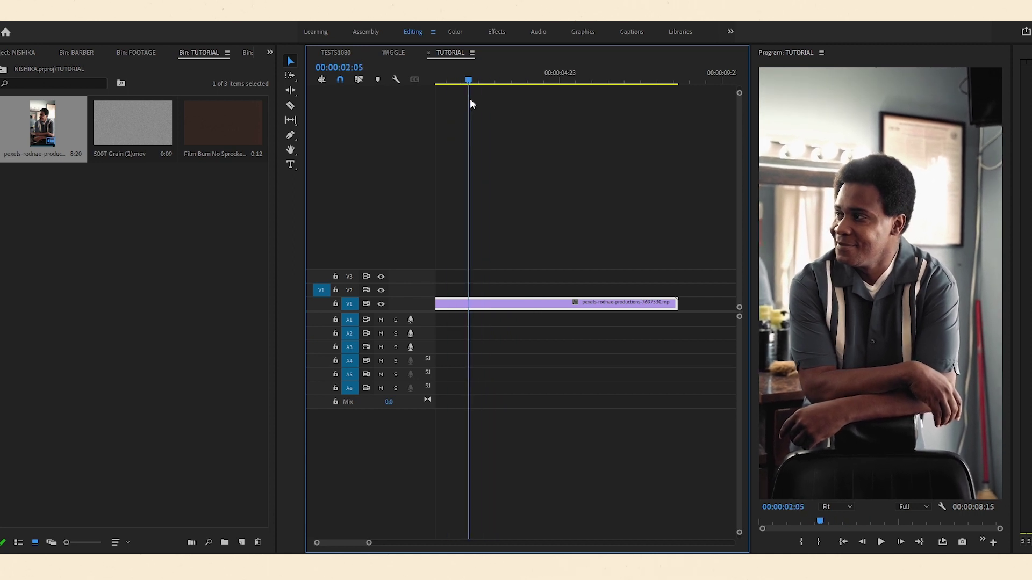
pyautogui.click(962, 542)
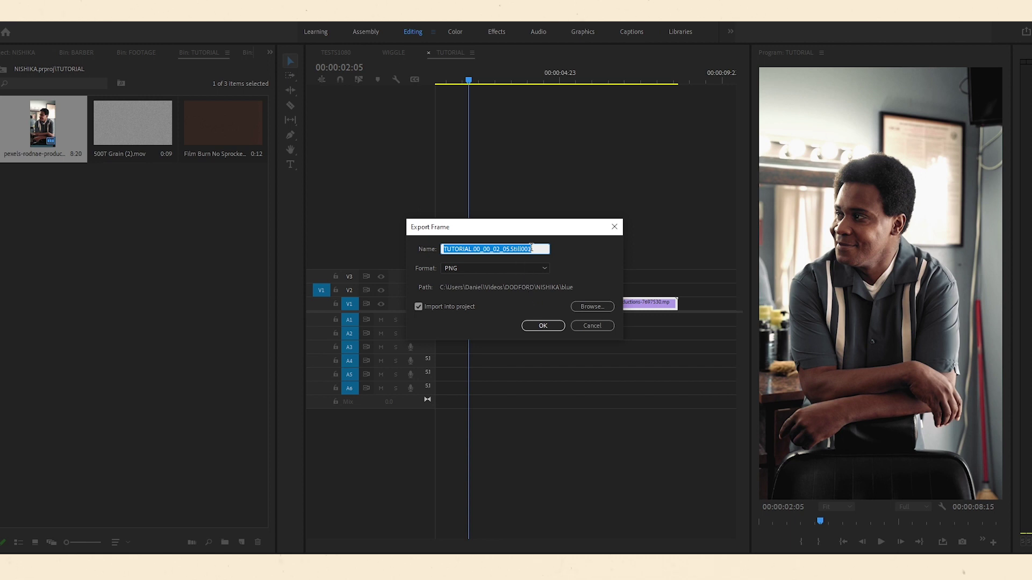
pyautogui.write('four')
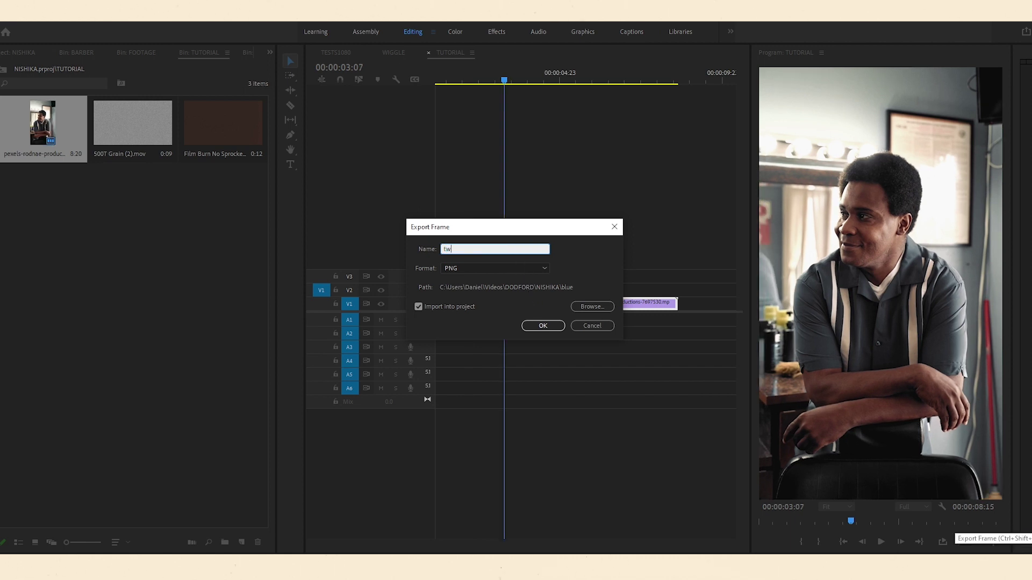
pyautogui.click(543, 325)
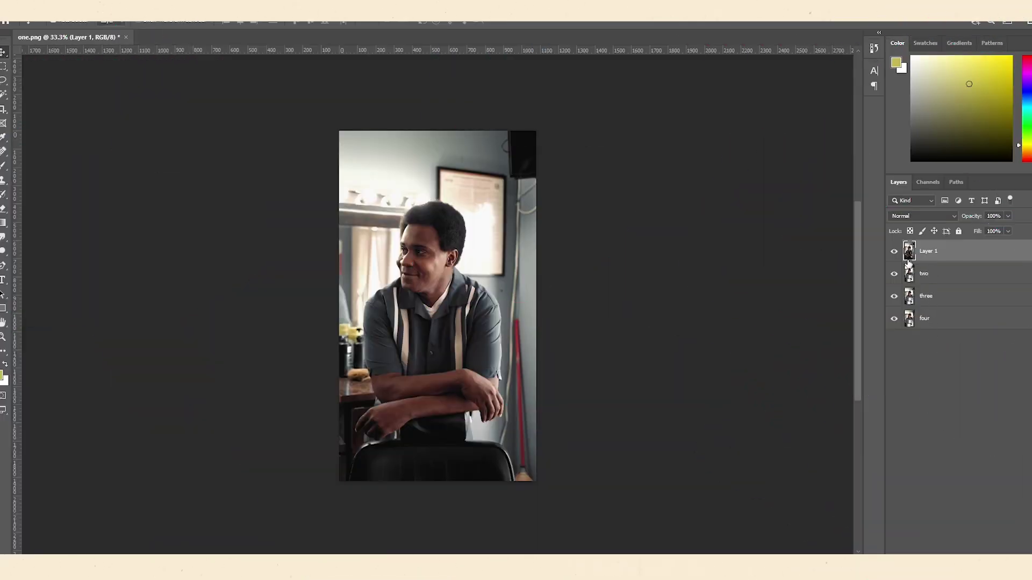
# In Photoshop, compare the four stacked frames by hiding each layer from Layer 1 down to four, and show them all again
pyautogui.click(894, 251)
pyautogui.click(893, 274)
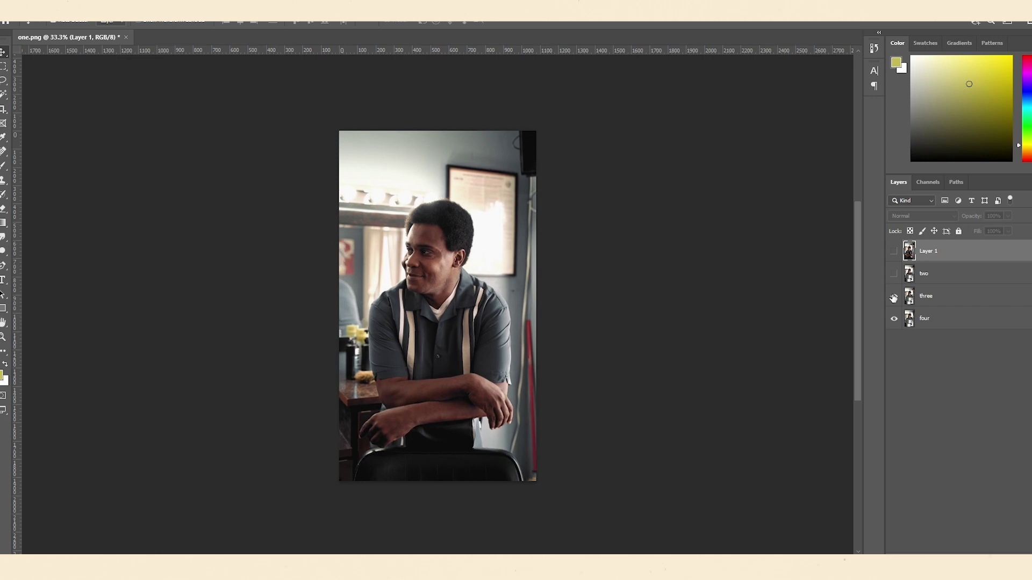
pyautogui.click(894, 296)
pyautogui.click(894, 319)
pyautogui.click(894, 318)
pyautogui.click(894, 297)
pyautogui.click(893, 274)
pyautogui.click(893, 252)
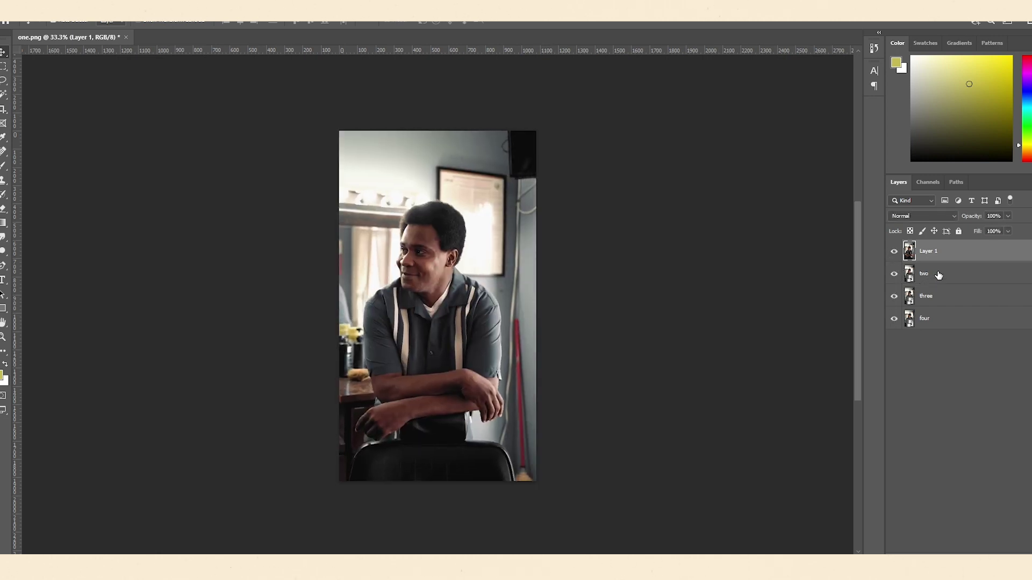
# Duplicate Layer 1 and run Select Subject on the copy to select the man and chair
pyautogui.hotkey('ctrl', 'j')
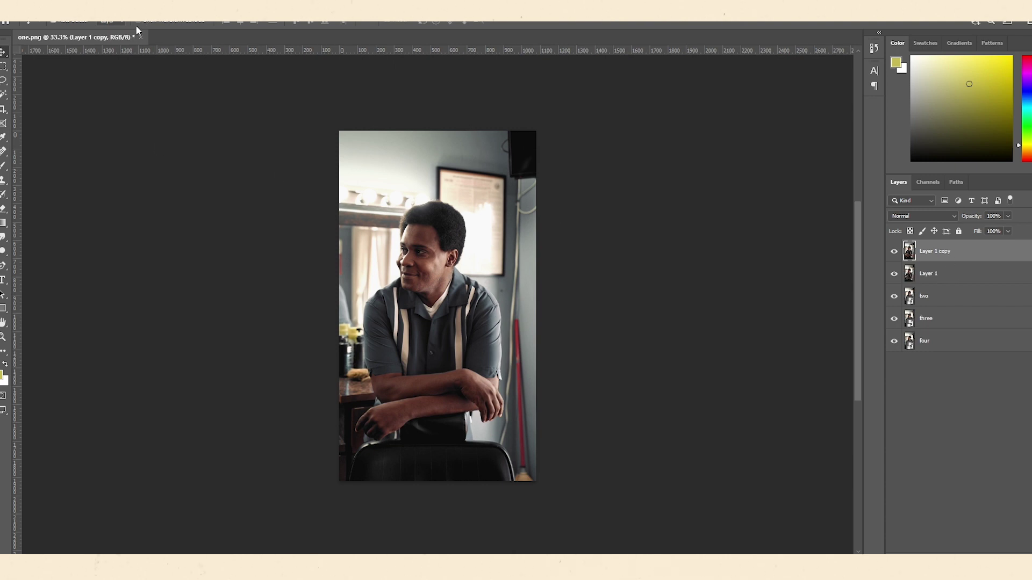
pyautogui.click(124, 12)
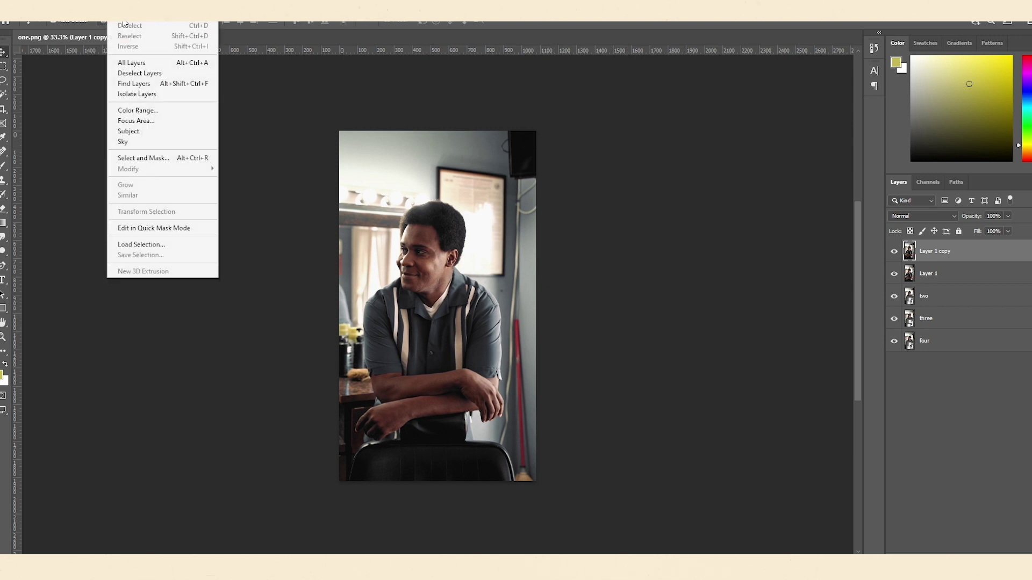
pyautogui.click(129, 132)
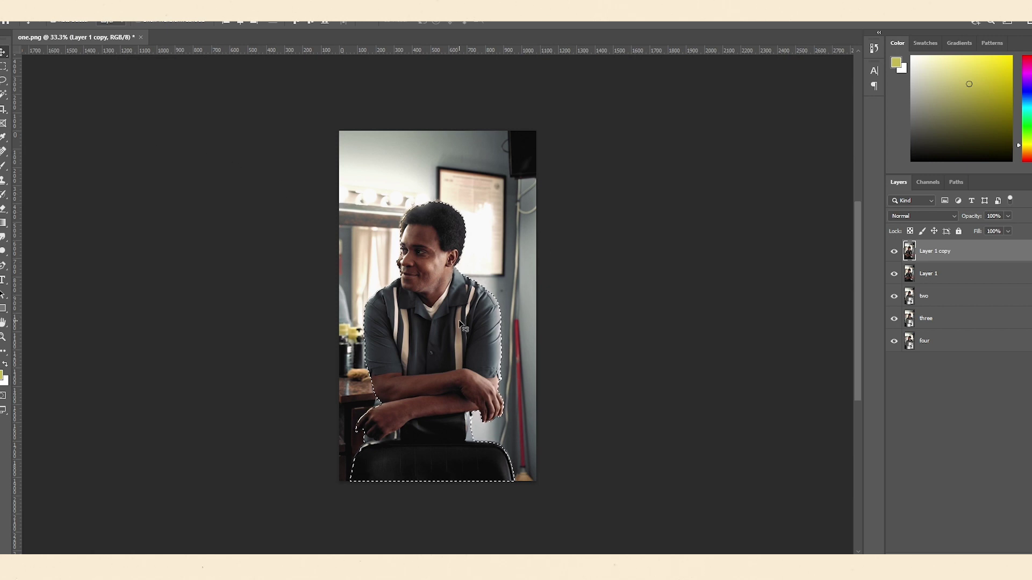
# Check the selection outline around the arms and chair, and open the selection in Select and Mask
pyautogui.scroll(3, 457, 325)
pyautogui.scroll(1, 465, 333)
pyautogui.scroll(-2, 465, 336)
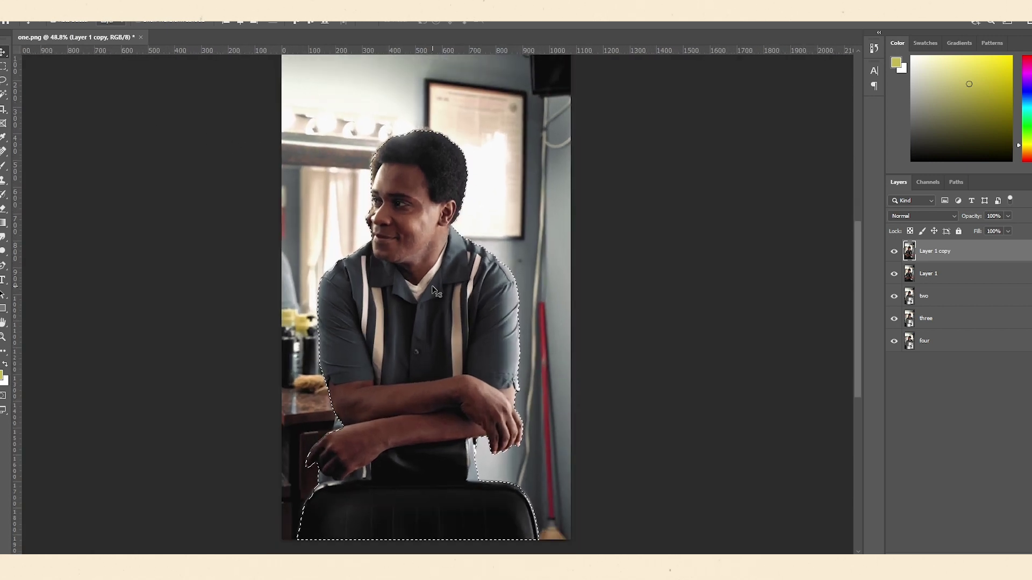
pyautogui.scroll(4, 441, 397)
pyautogui.scroll(1, 439, 398)
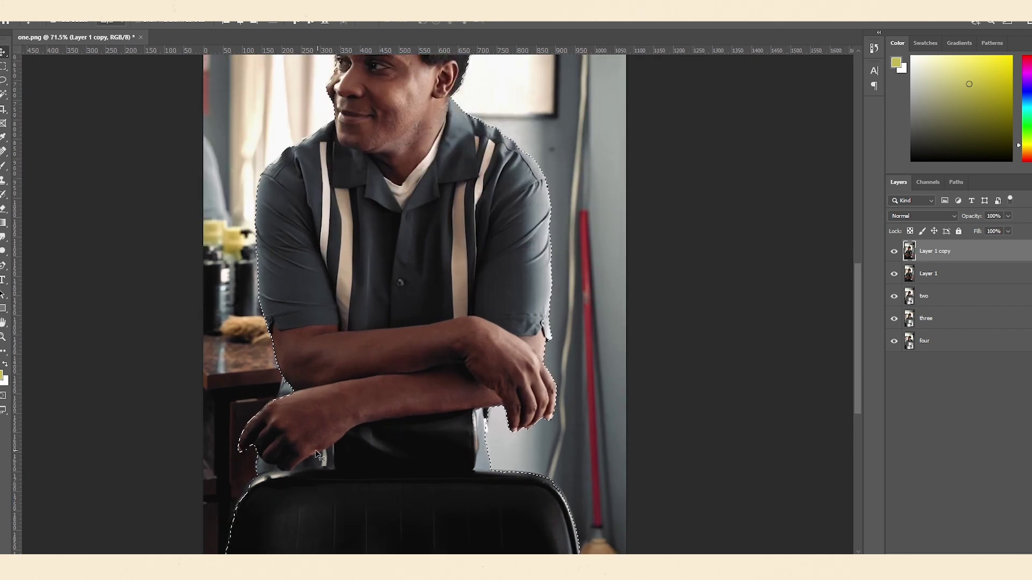
pyautogui.scroll(1, 439, 397)
pyautogui.click(119, 10)
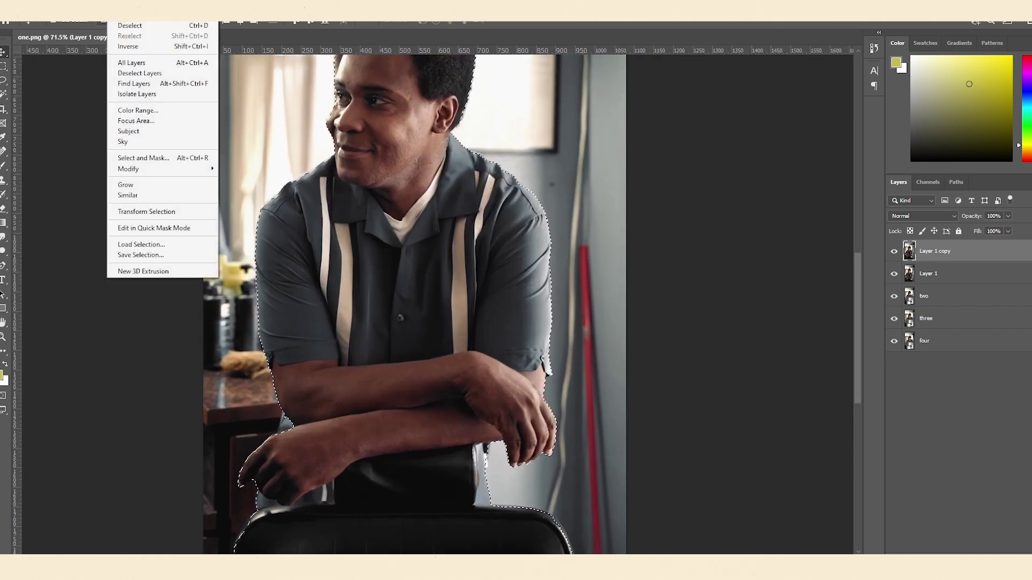
pyautogui.click(140, 158)
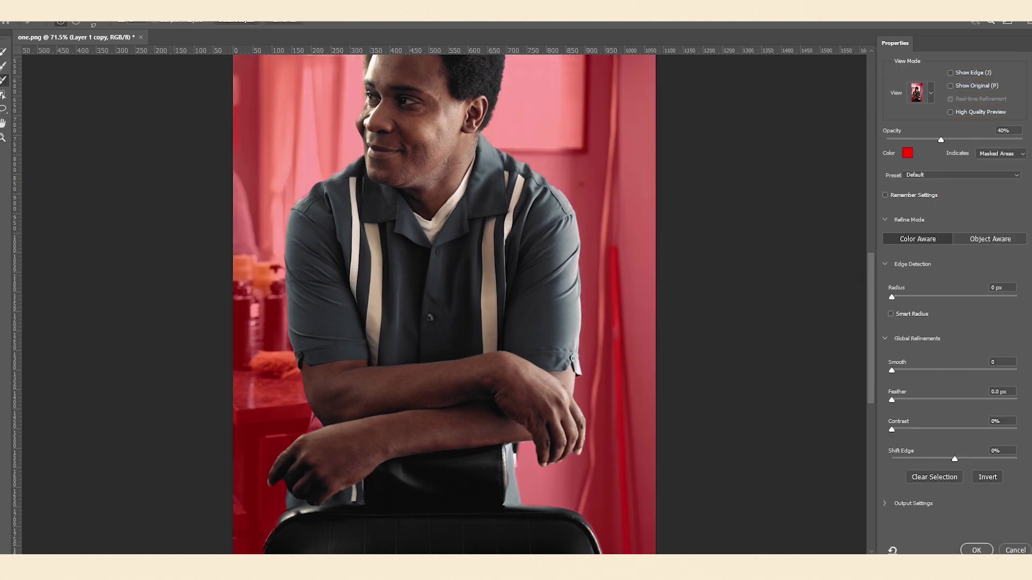
# Brush the patch between the resting hand and the chair back out of the selection
pyautogui.hscroll(-3, 444, 304)
pyautogui.moveTo(872, 273); pyautogui.dragTo(869, 322)
pyautogui.scroll(2, 461, 373)
pyautogui.scroll(3, 461, 373)
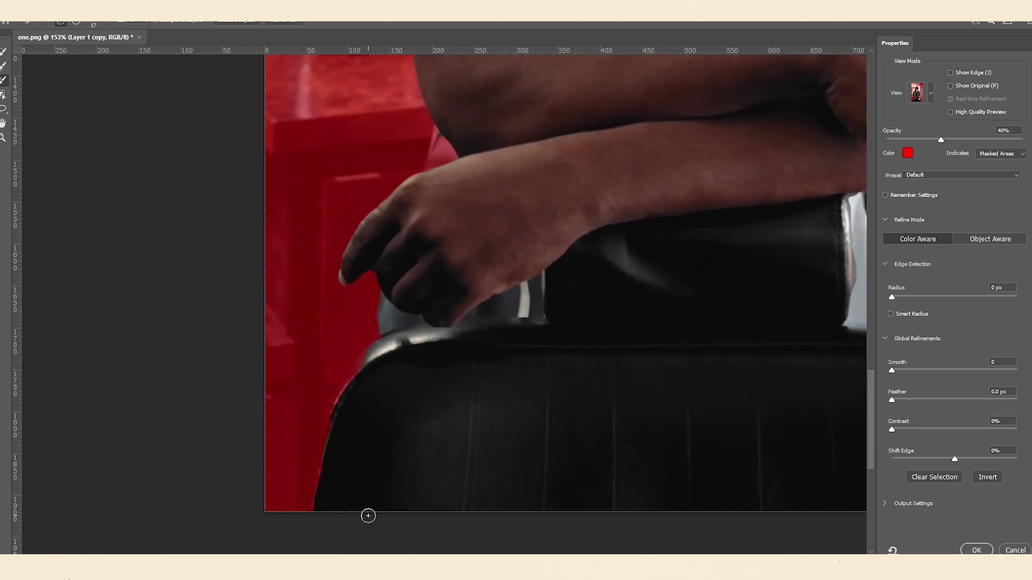
pyautogui.moveTo(401, 552)
pyautogui.mouseDown()
pyautogui.moveTo(445, 551)
pyautogui.moveTo(414, 552)
pyautogui.mouseUp()
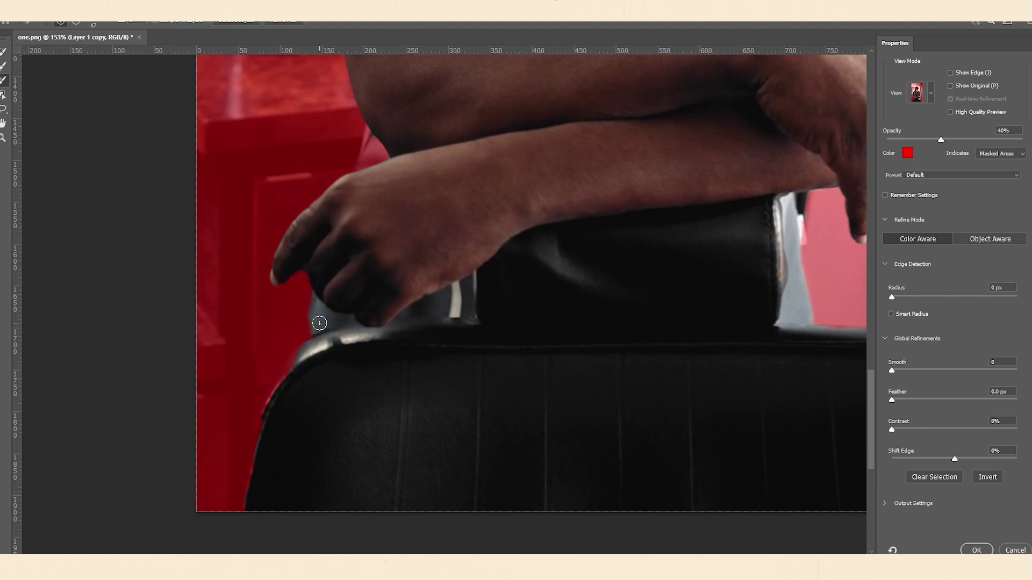
pyautogui.moveTo(319, 323)
pyautogui.mouseDown()
pyautogui.moveTo(306, 330)
pyautogui.moveTo(323, 312)
pyautogui.mouseUp()
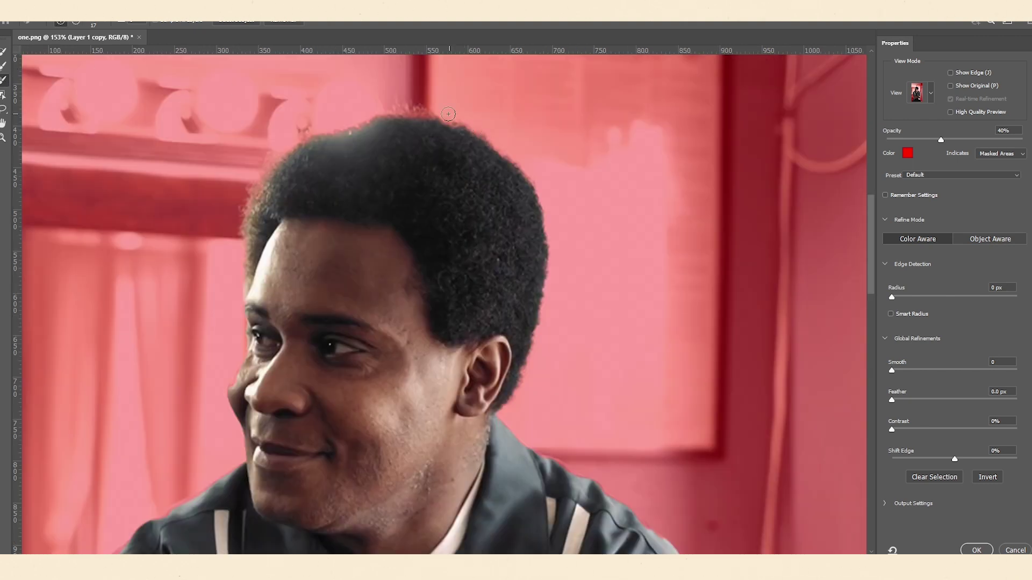
# Refine the selection edge around the man's hair with the Refine Edge Brush and apply the refined selection
pyautogui.moveTo(492, 144)
pyautogui.mouseDown()
pyautogui.moveTo(520, 160)
pyautogui.moveTo(501, 154)
pyautogui.mouseUp()
pyautogui.click(4, 65)
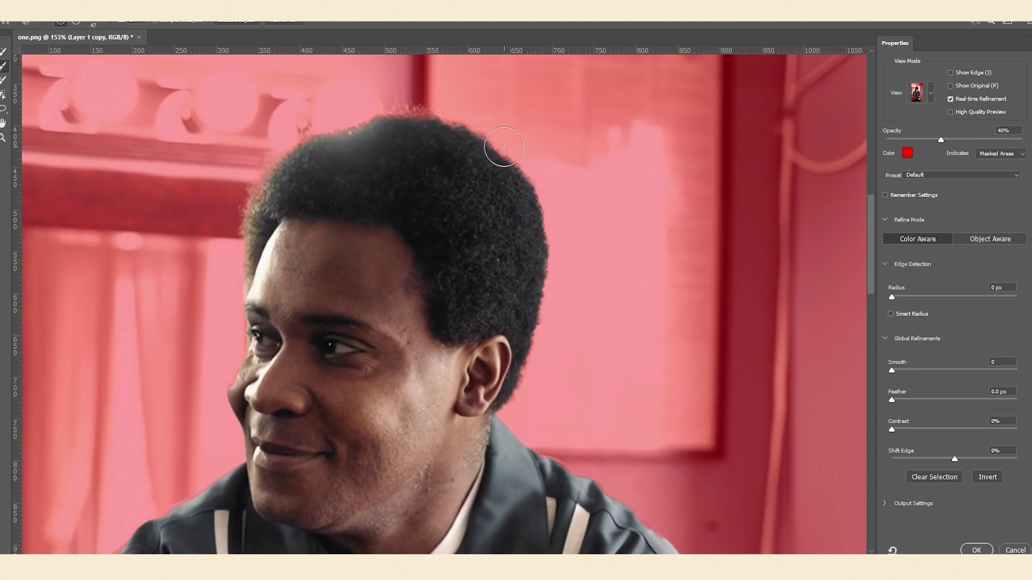
pyautogui.moveTo(520, 141); pyautogui.dragTo(513, 142)
pyautogui.moveTo(281, 179)
pyautogui.mouseDown()
pyautogui.moveTo(245, 203)
pyautogui.moveTo(241, 263)
pyautogui.mouseUp()
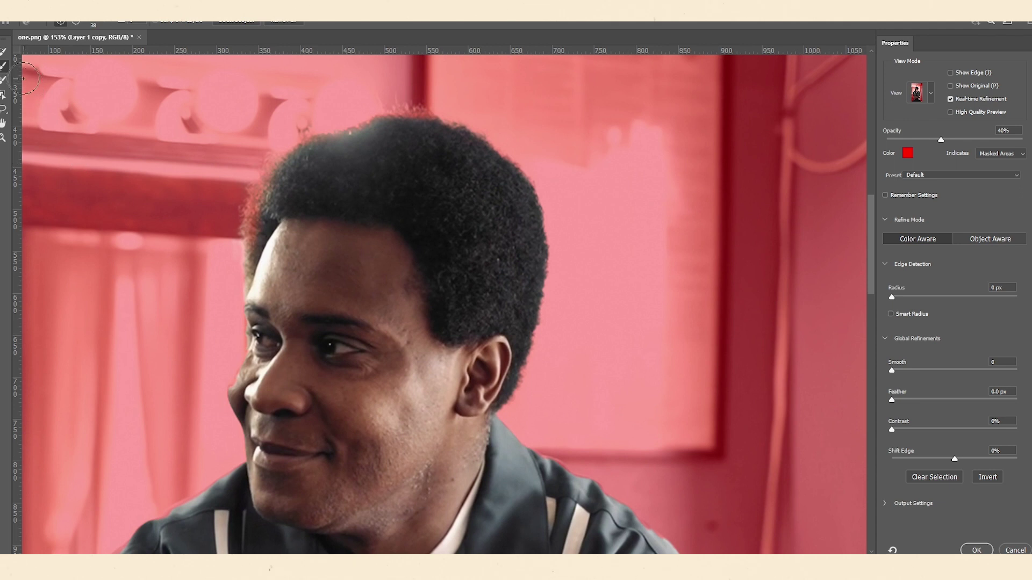
pyautogui.click(3, 51)
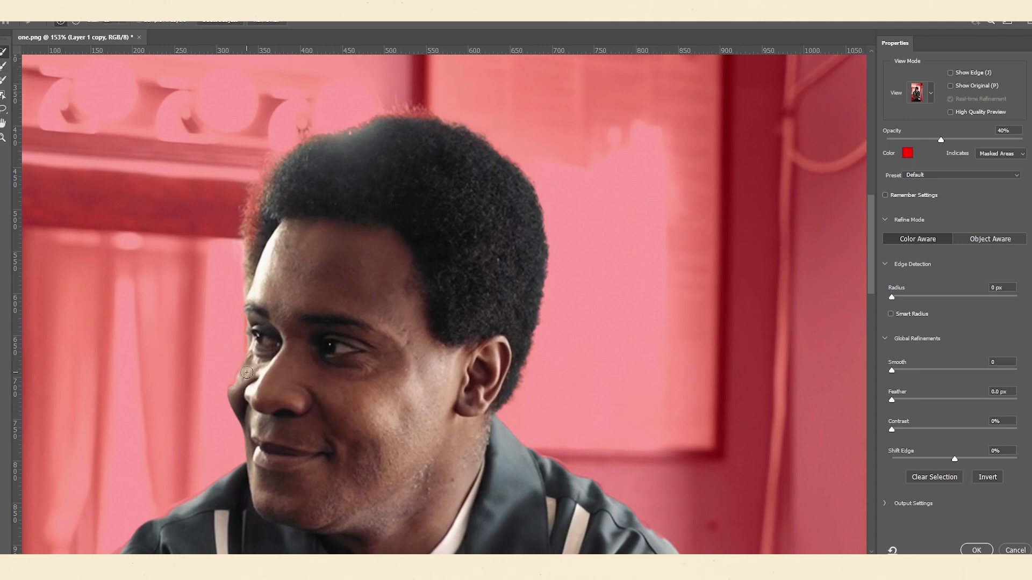
pyautogui.hotkey('ctrl', '0')
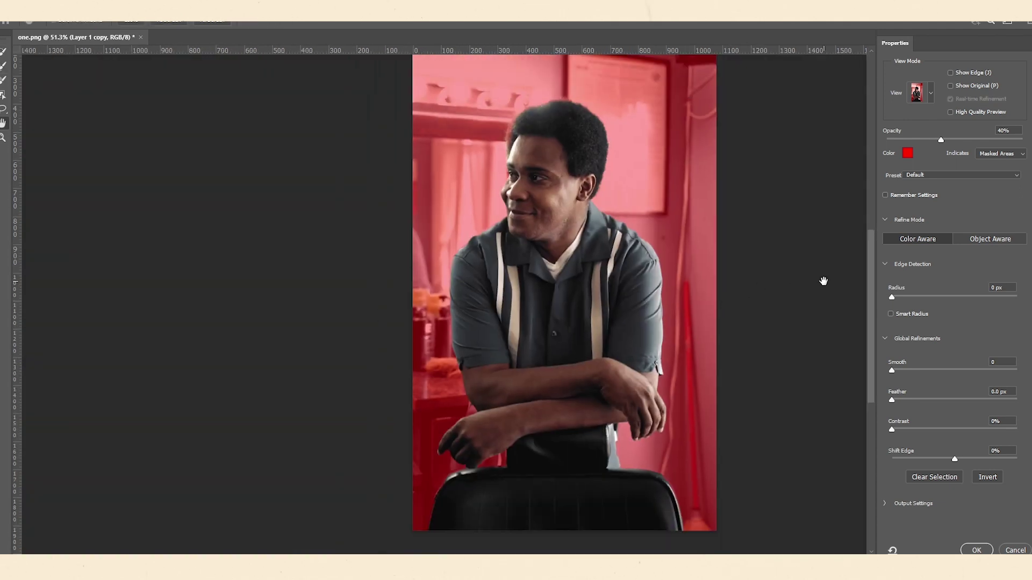
pyautogui.scroll(-1, 868, 272)
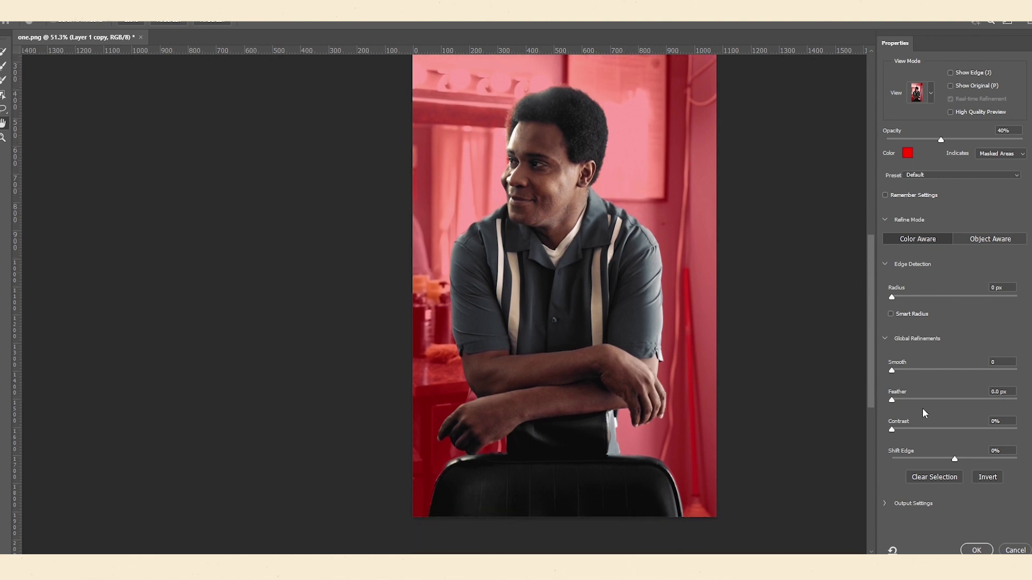
pyautogui.click(976, 550)
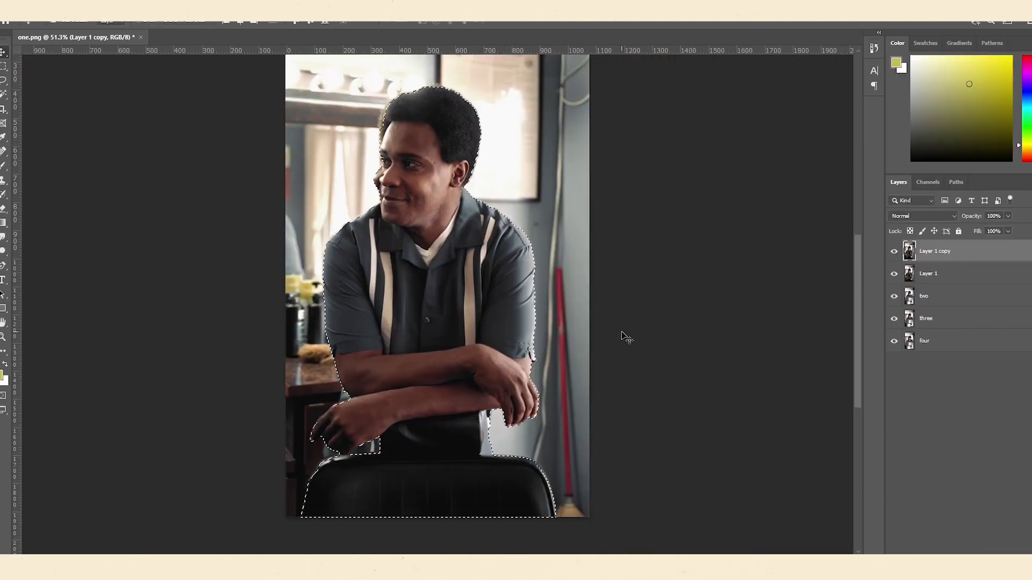
# Add a layer mask to Layer 1 copy from the selection and hide layers Layer 1, two, three and four
pyautogui.scroll(2, 621, 339)
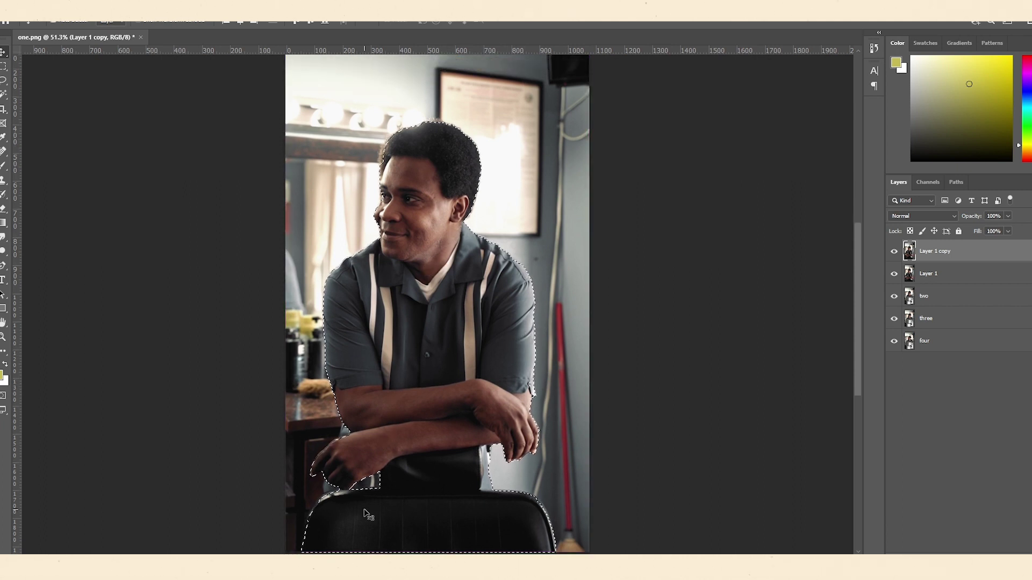
pyautogui.scroll(1, 429, 251)
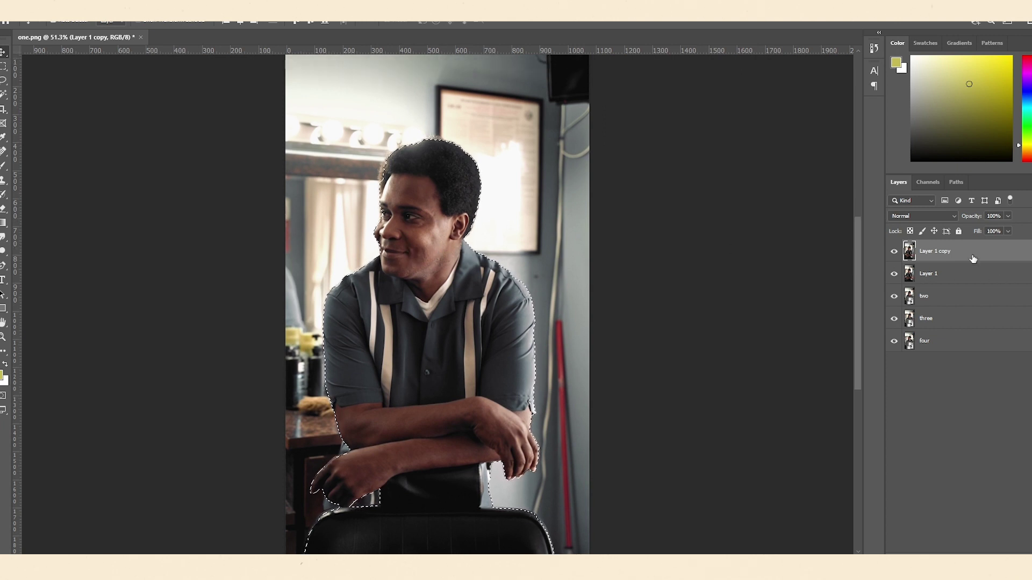
pyautogui.scroll(-2, 564, 350)
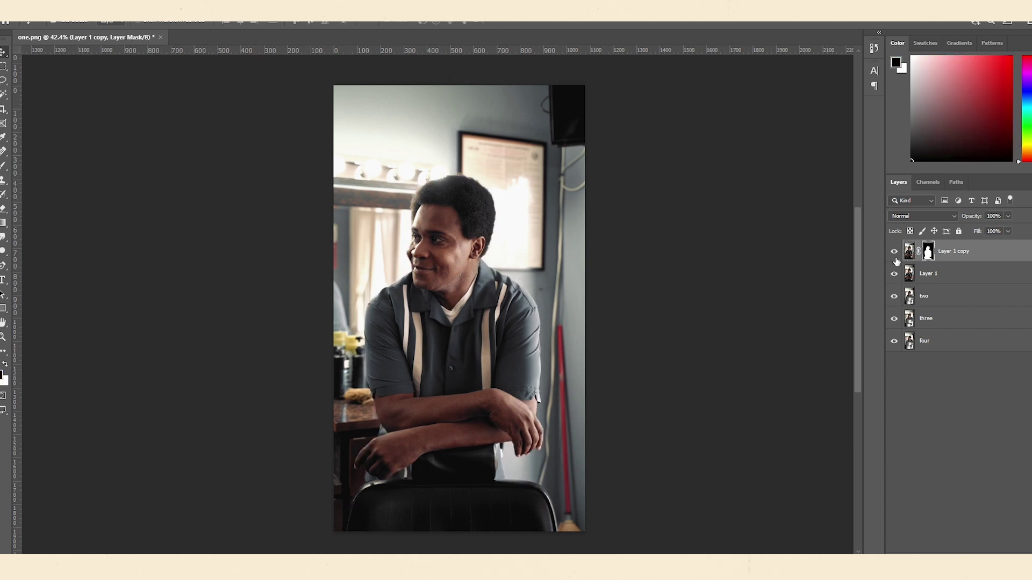
pyautogui.moveTo(893, 276); pyautogui.dragTo(894, 344)
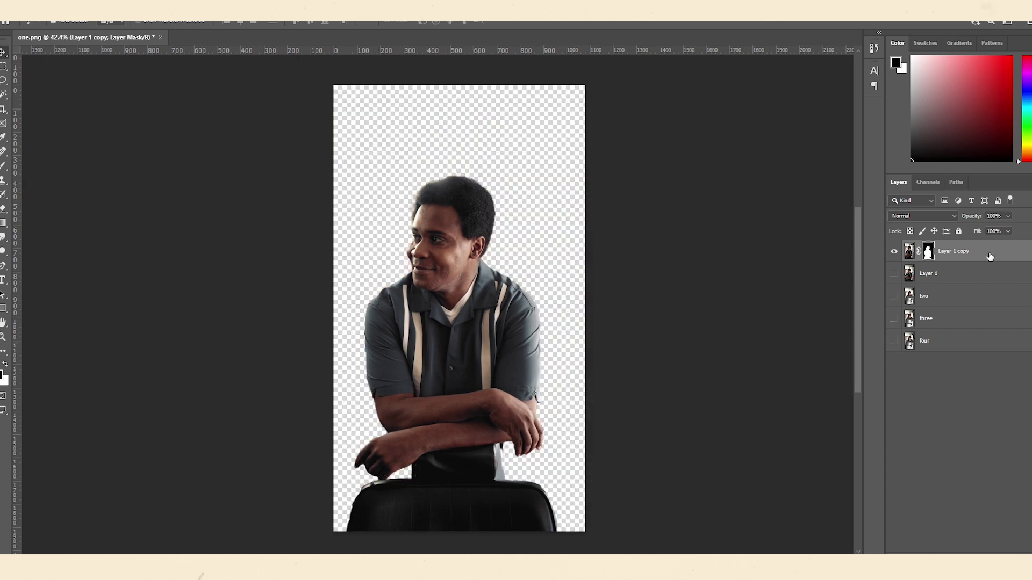
# Save a PNG copy of the cutout with a file name starting "one-", and switch visibility from Layer 1 copy to layer two
pyautogui.hotkey('ctrl', '2')
pyautogui.click(15, 11)
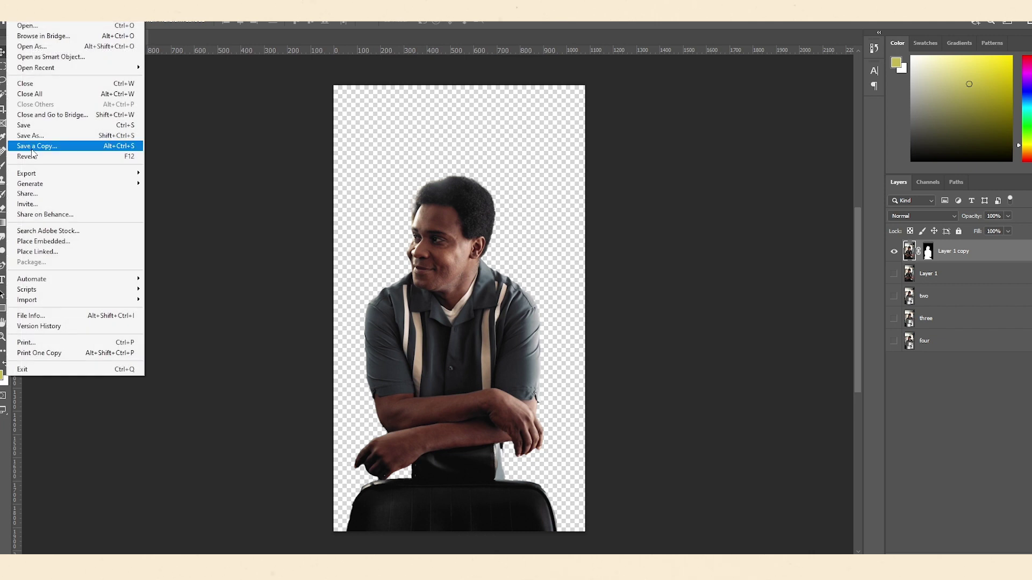
pyautogui.click(35, 146)
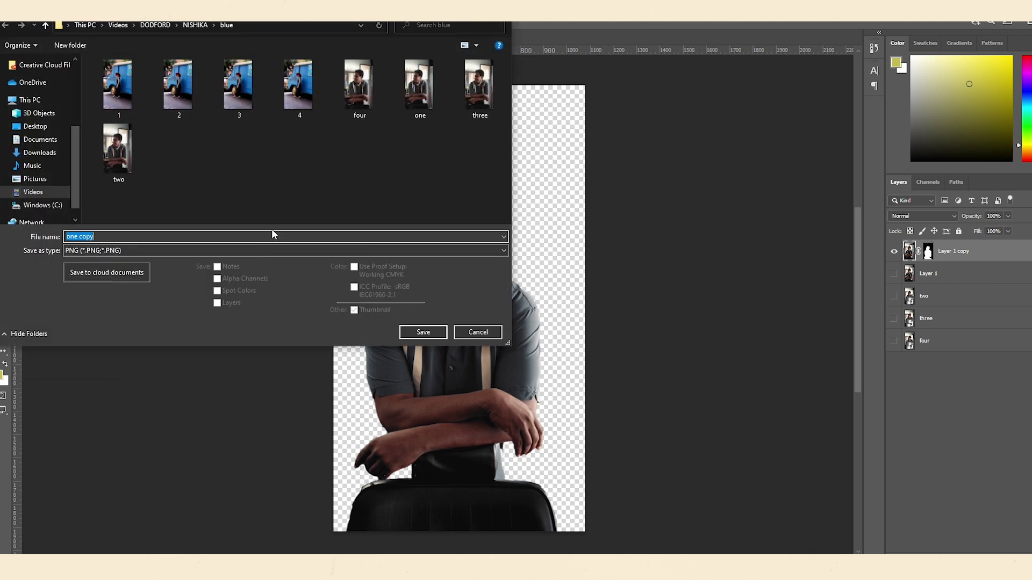
pyautogui.write('one-1')
pyautogui.press('Return')
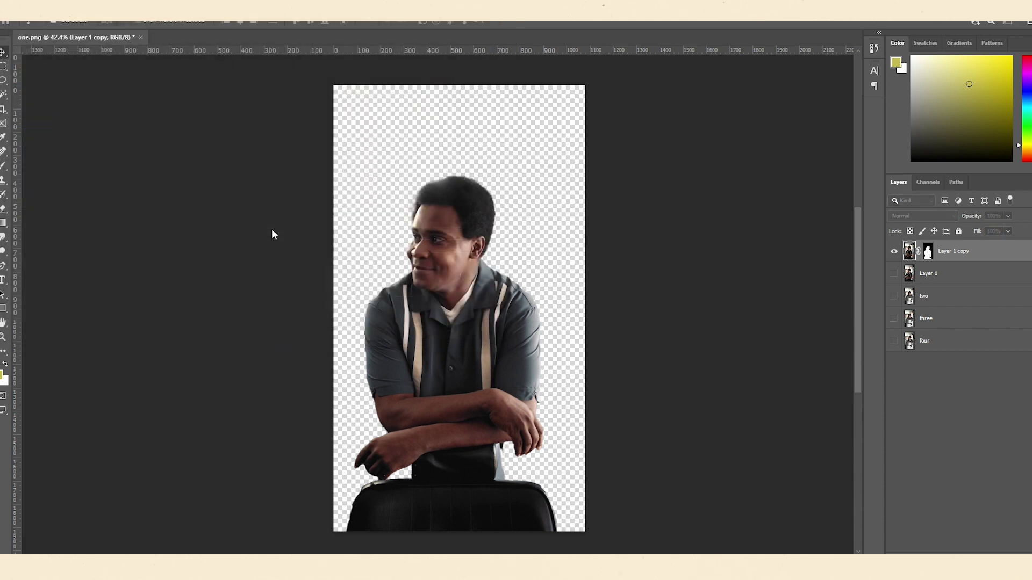
pyautogui.click(894, 251)
pyautogui.click(895, 295)
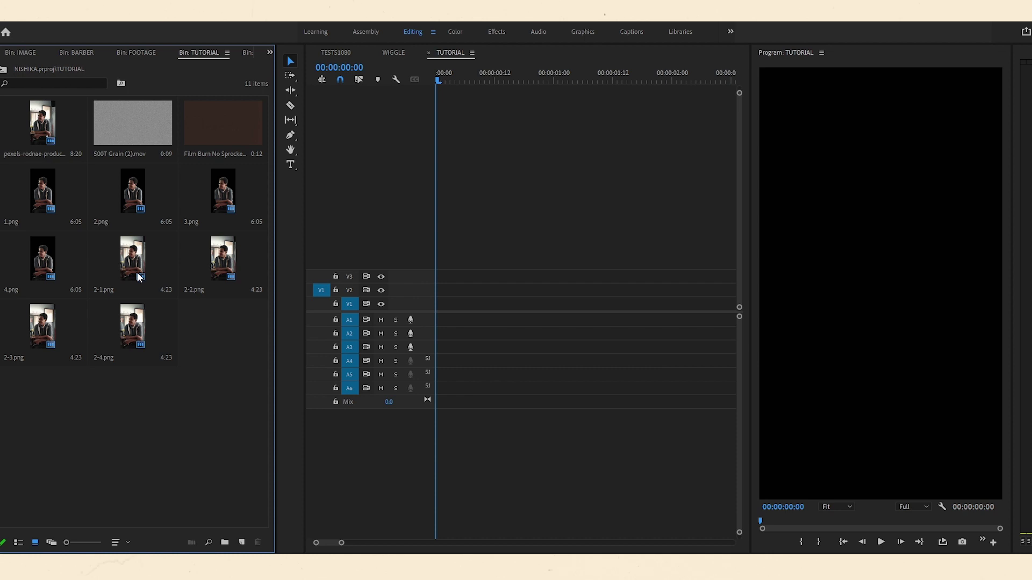
# In Premiere Pro, stack 2-1.png to 2-4.png from the start of tracks V1 to V4, trimmed to about 7 frames
pyautogui.moveTo(126, 262); pyautogui.dragTo(432, 307)
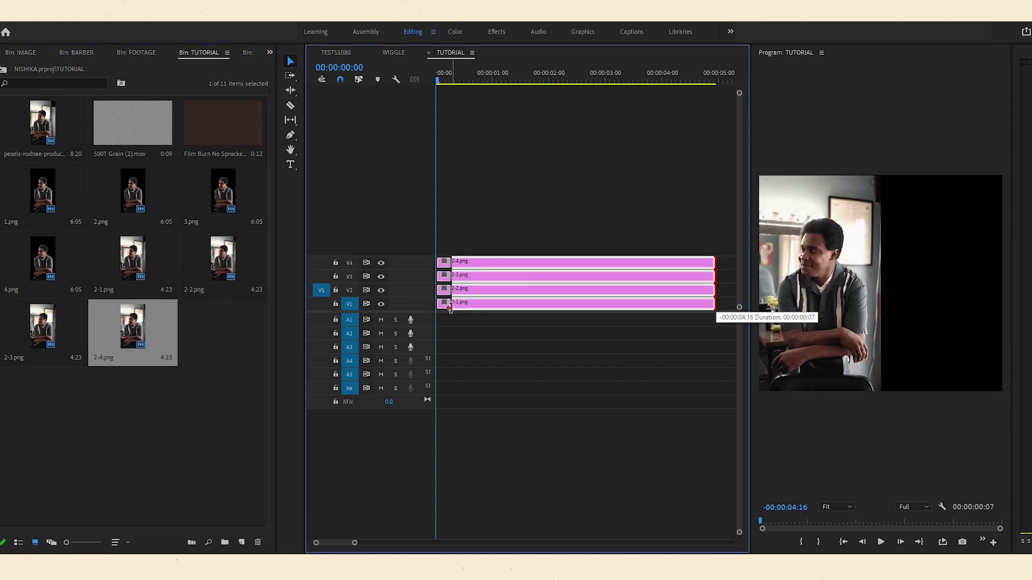
pyautogui.moveTo(715, 311); pyautogui.dragTo(450, 310)
pyautogui.press('=')
pyautogui.press('=')
pyautogui.press('=')
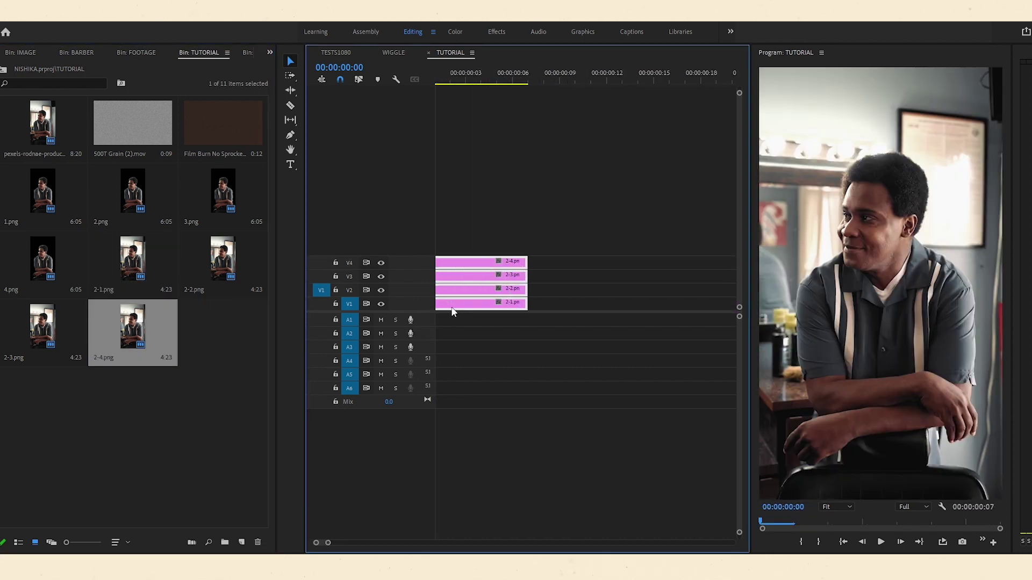
# Trim the four background clips to two frames each and line them up in order, end to end, on V1
pyautogui.scroll(1, 504, 259)
pyautogui.press('Right')
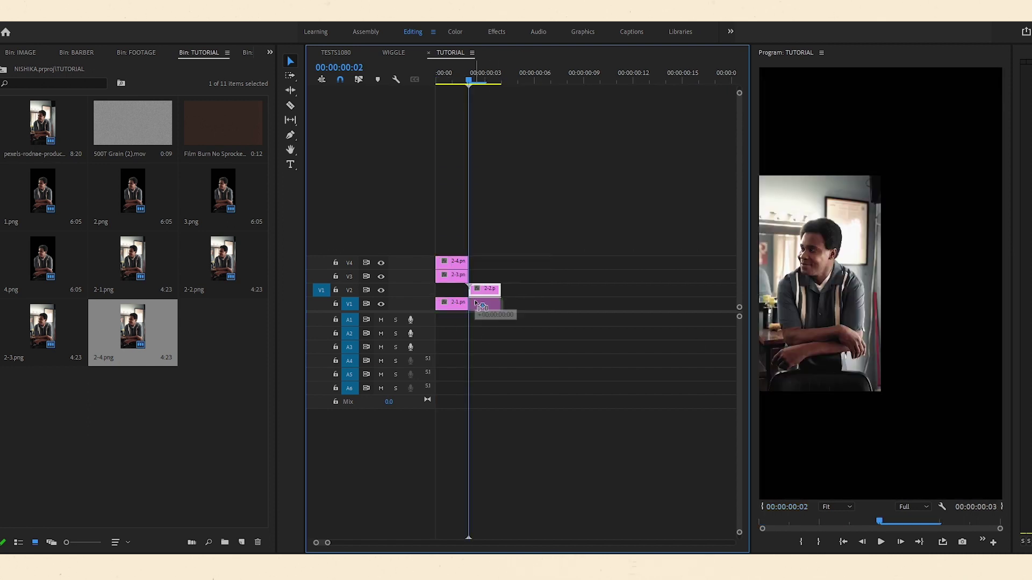
pyautogui.moveTo(484, 301); pyautogui.dragTo(522, 302)
pyautogui.moveTo(450, 264); pyautogui.dragTo(551, 305)
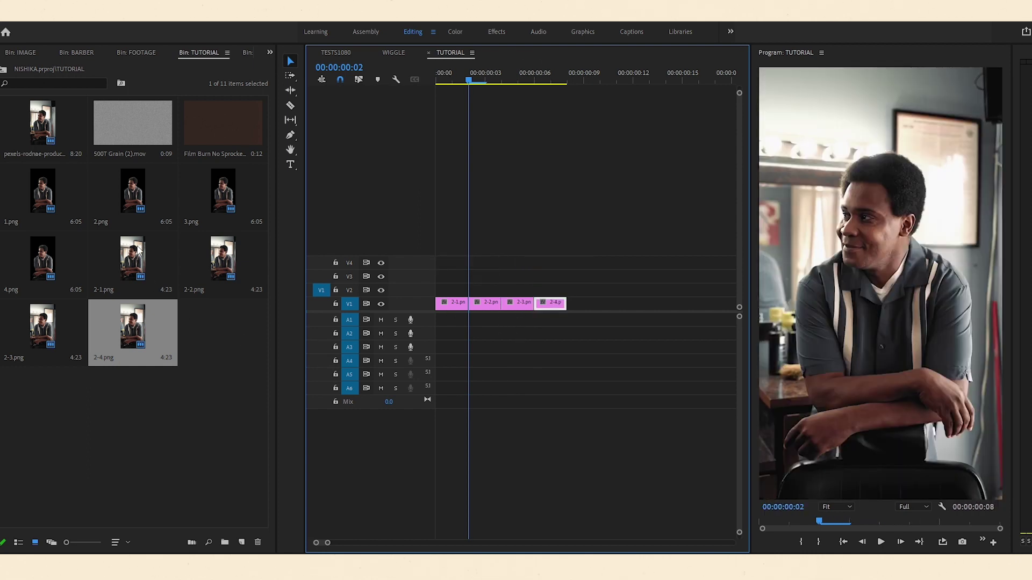
# Place cutouts 1.png to 4.png on V2 over their backgrounds, two frames each, and append copies of the third and second pairs
pyautogui.moveTo(25, 195); pyautogui.dragTo(470, 285)
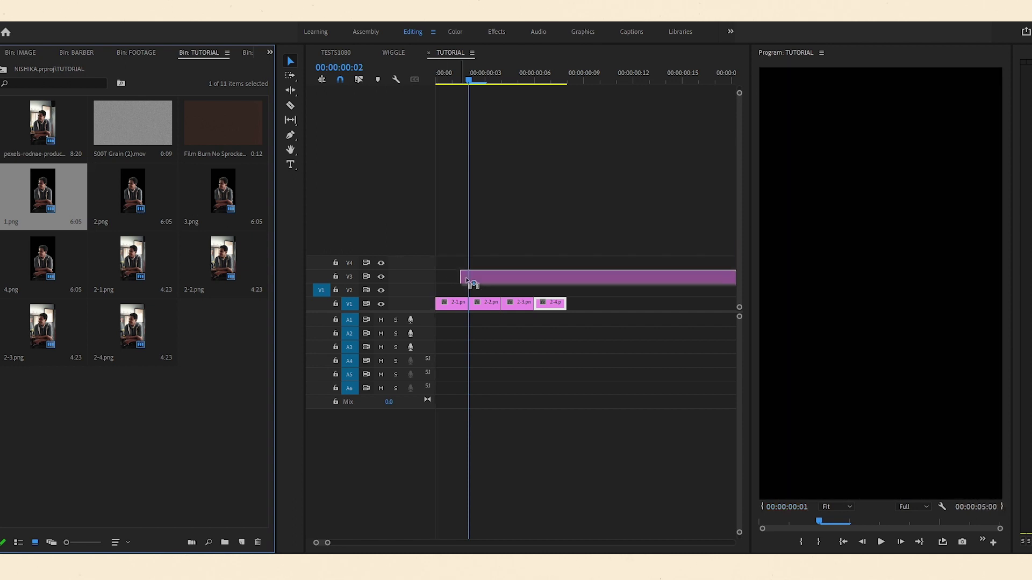
pyautogui.moveTo(452, 81); pyautogui.dragTo(493, 75)
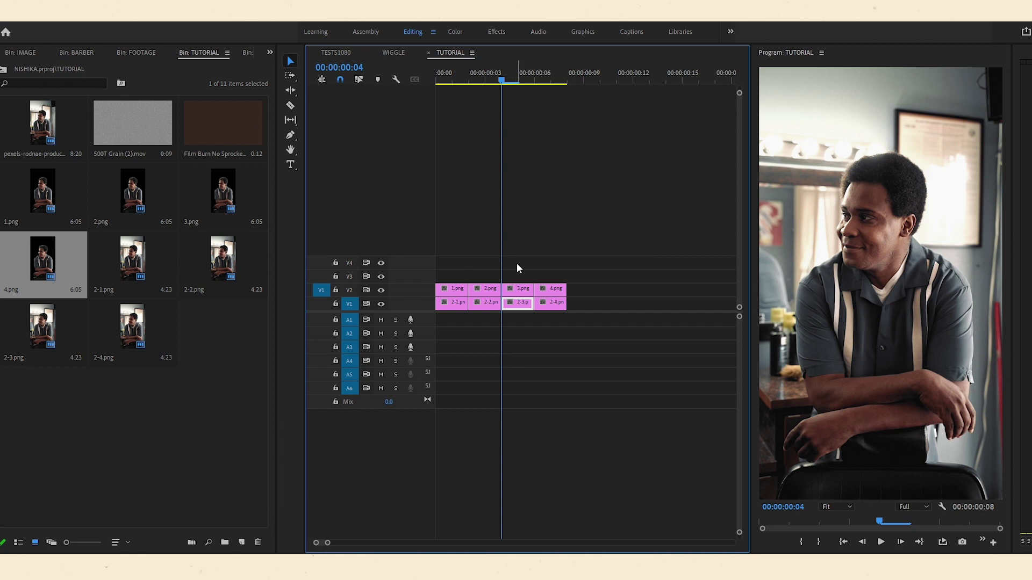
pyautogui.moveTo(518, 267); pyautogui.dragTo(576, 289)
pyautogui.moveTo(486, 288); pyautogui.dragTo(624, 292)
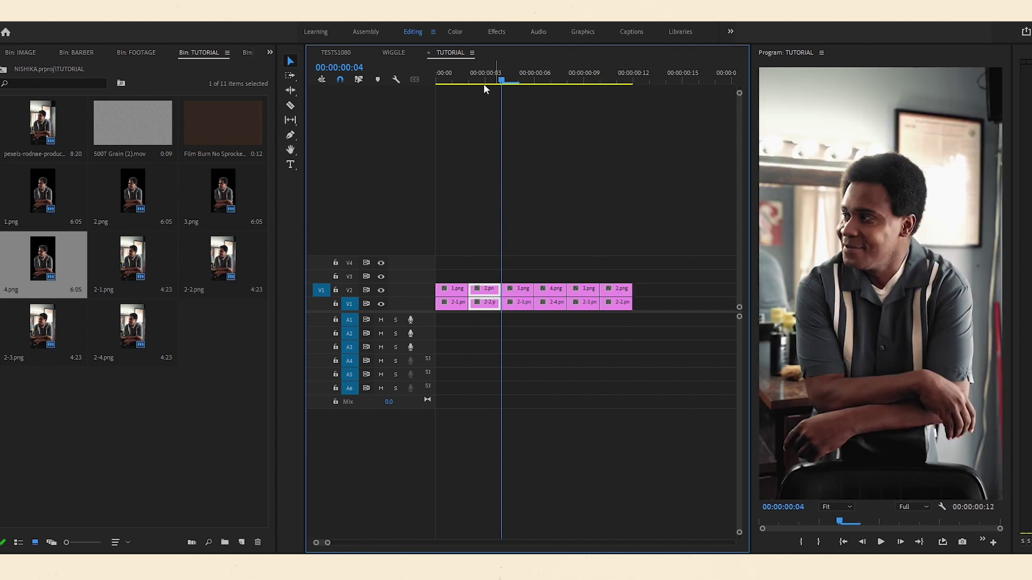
# Mark in and out points around all the clips, enable loop playback and preview the wiggle
pyautogui.moveTo(548, 80); pyautogui.dragTo(621, 79)
pyautogui.press('o')
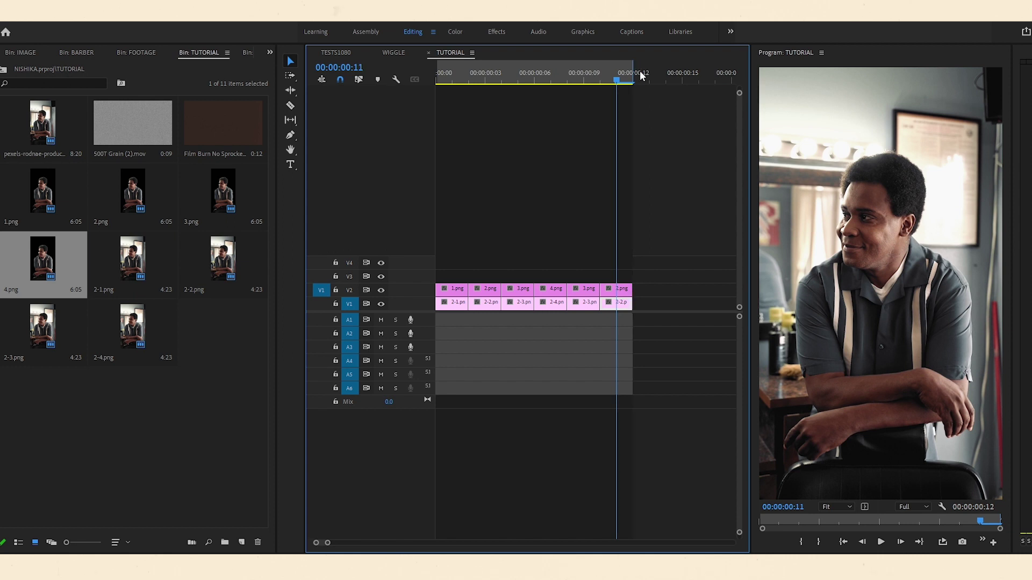
pyautogui.click(943, 543)
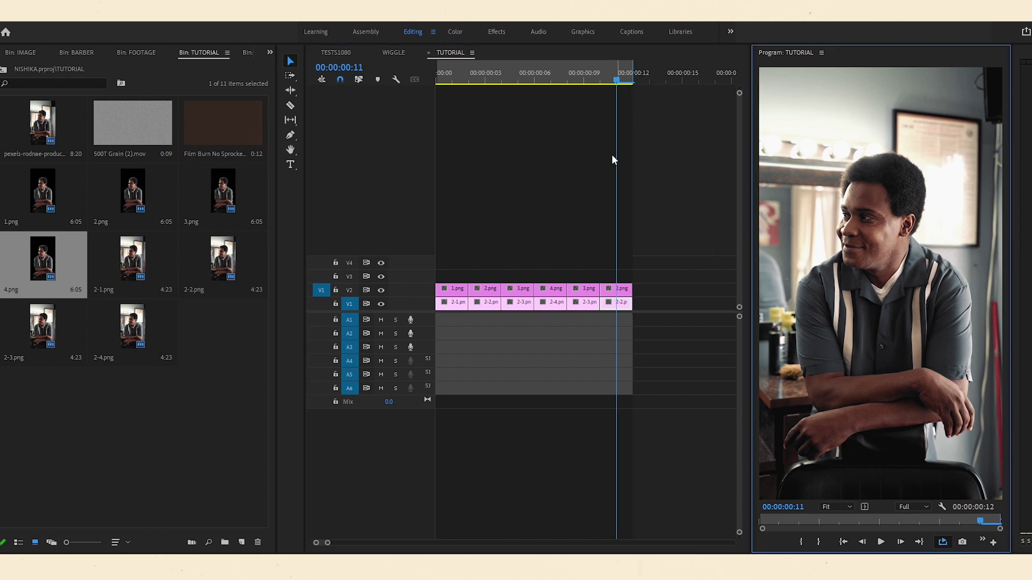
pyautogui.press('space')
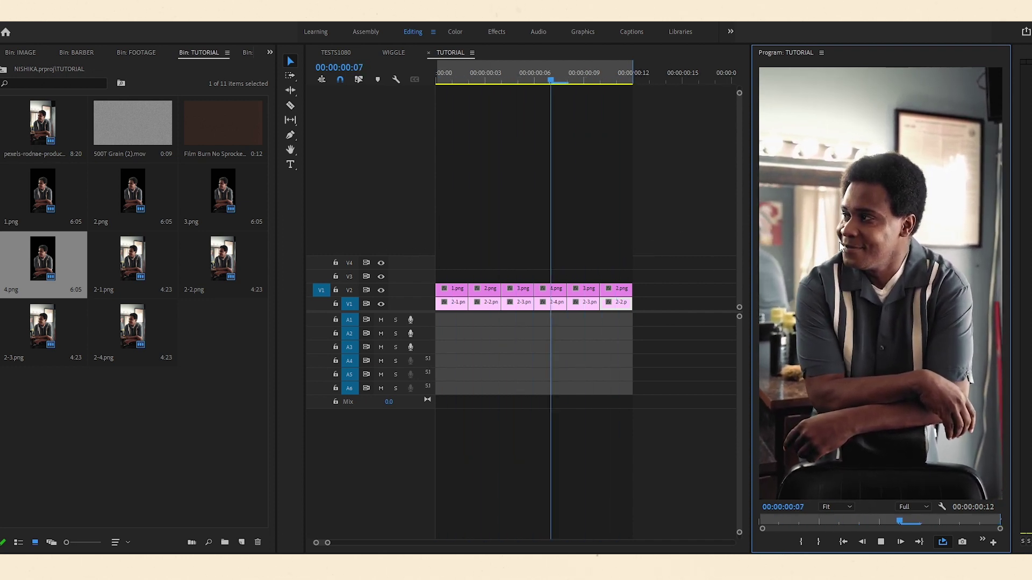
pyautogui.click(492, 174)
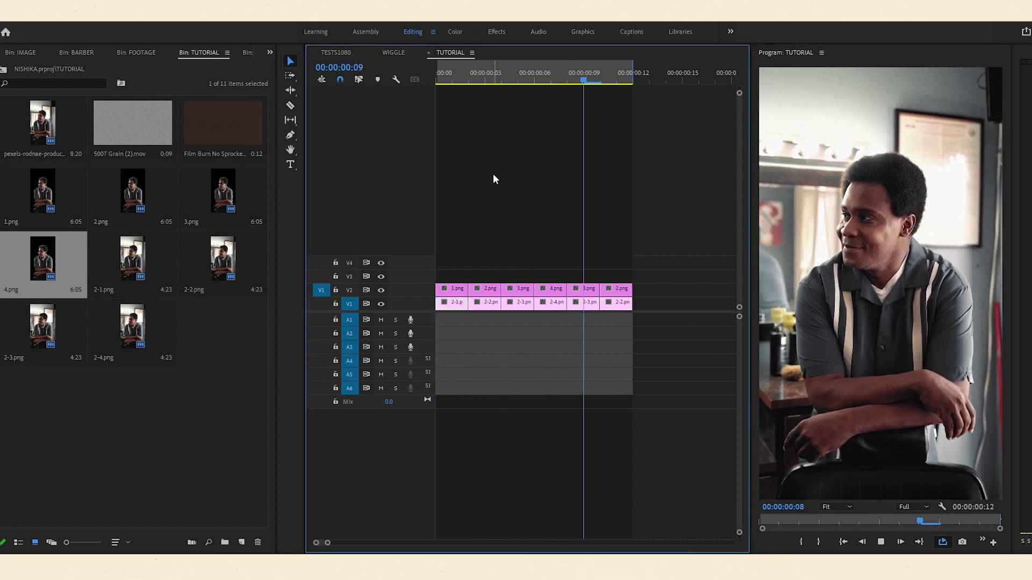
pyautogui.press('space')
# Replay the loop from the start to check the wiggle motion, and park the playhead at 00:00:00:02
pyautogui.click(498, 79)
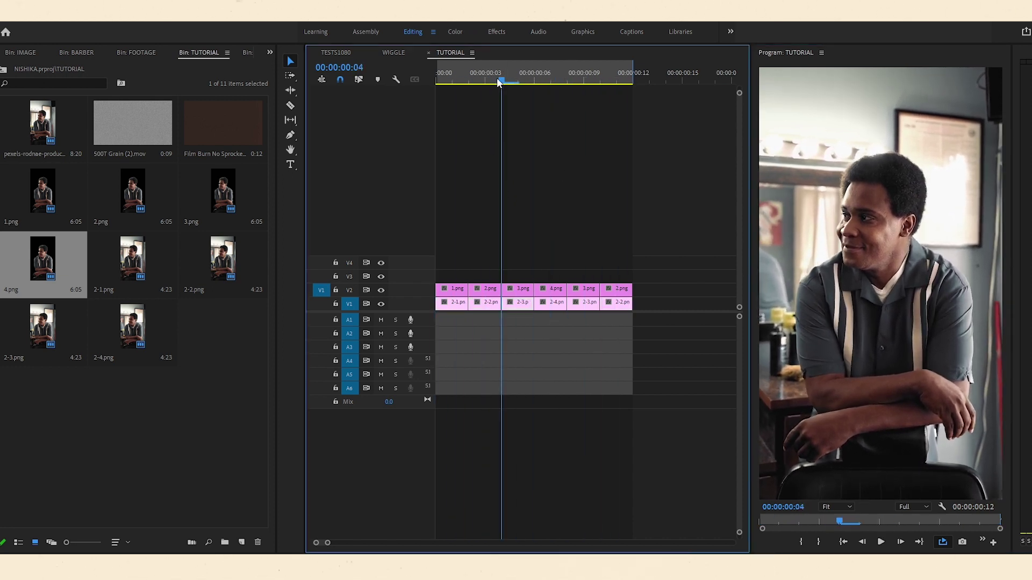
pyautogui.moveTo(498, 80); pyautogui.dragTo(450, 81)
pyautogui.press('space')
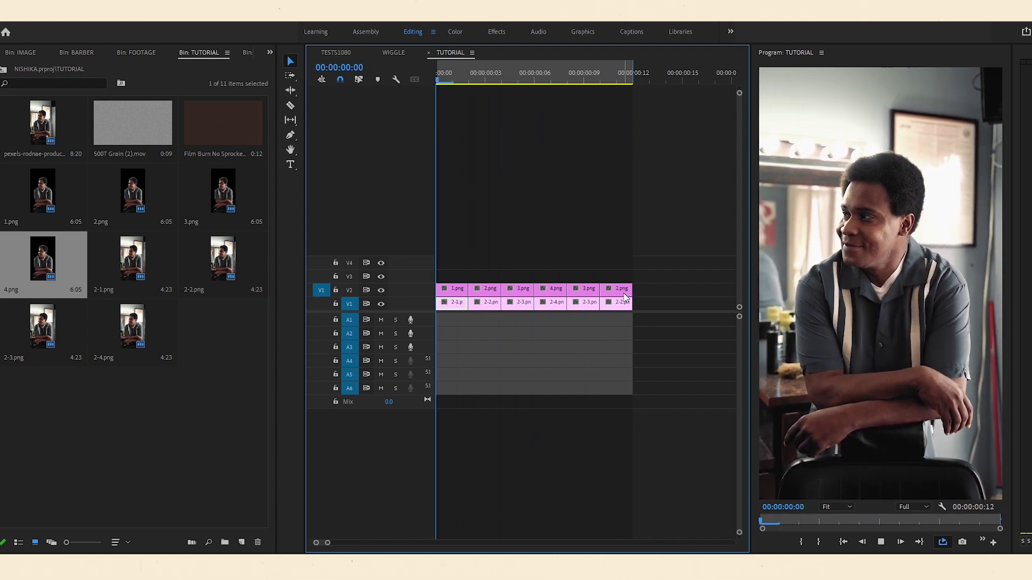
pyautogui.press('space')
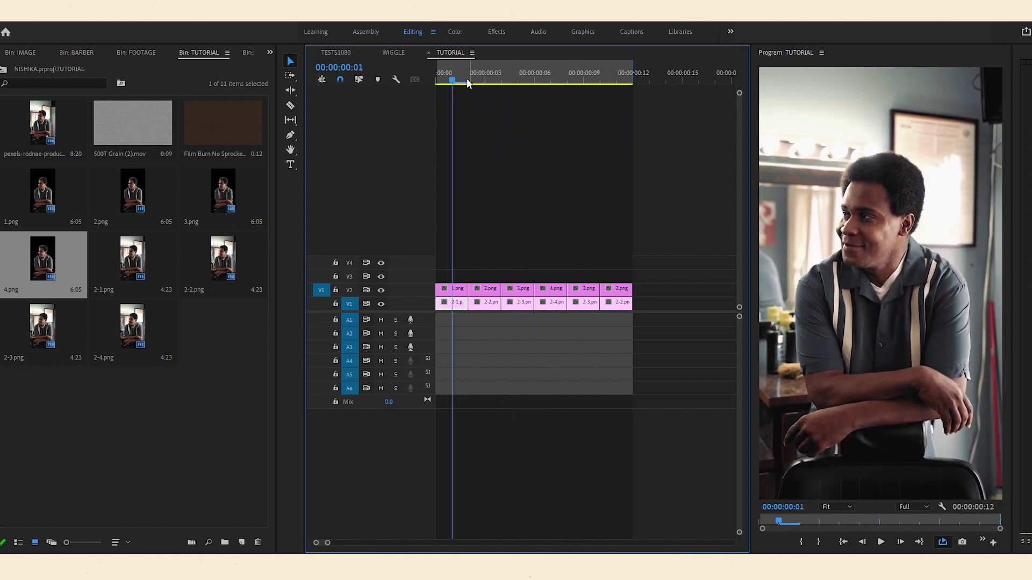
pyautogui.moveTo(466, 78)
pyautogui.mouseDown()
pyautogui.moveTo(484, 80)
pyautogui.moveTo(469, 79)
pyautogui.mouseUp()
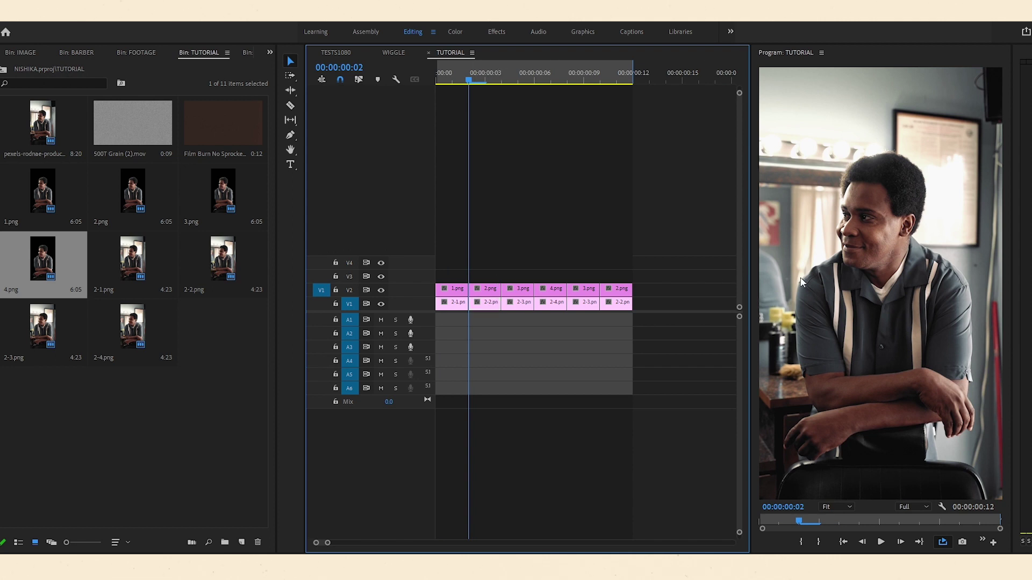
# Move the cutout clips up to V3 and place a new adjustment layer on V2 spanning all the clips
pyautogui.moveTo(445, 269); pyautogui.dragTo(613, 276)
pyautogui.click(475, 295)
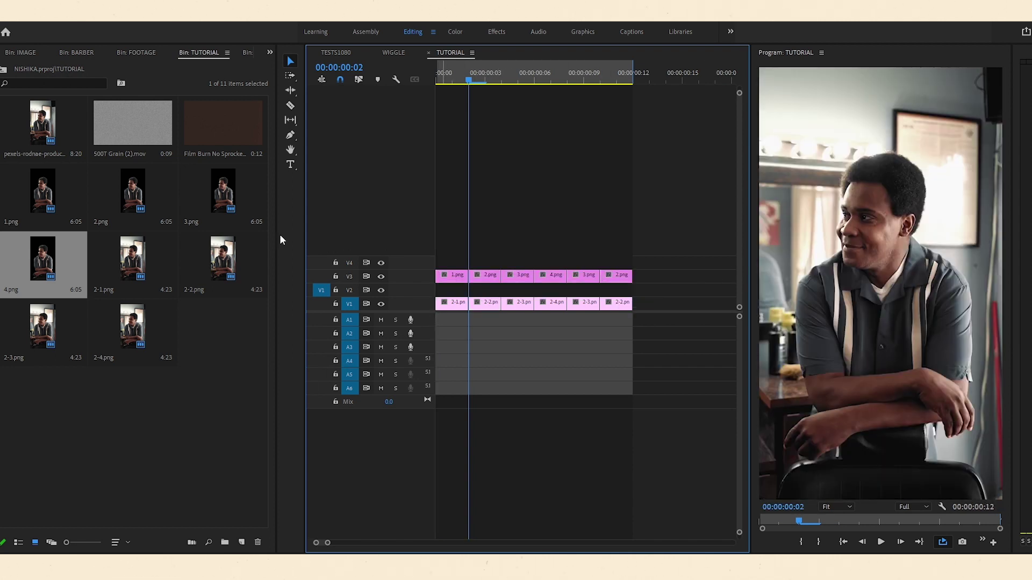
pyautogui.click(269, 53)
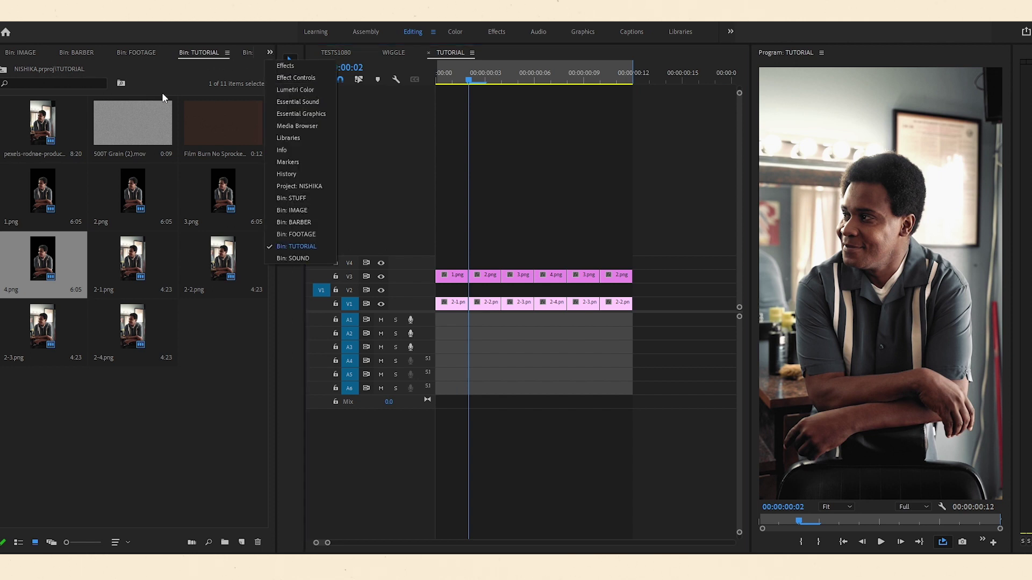
pyautogui.click(180, 372)
pyautogui.rightClick(199, 407)
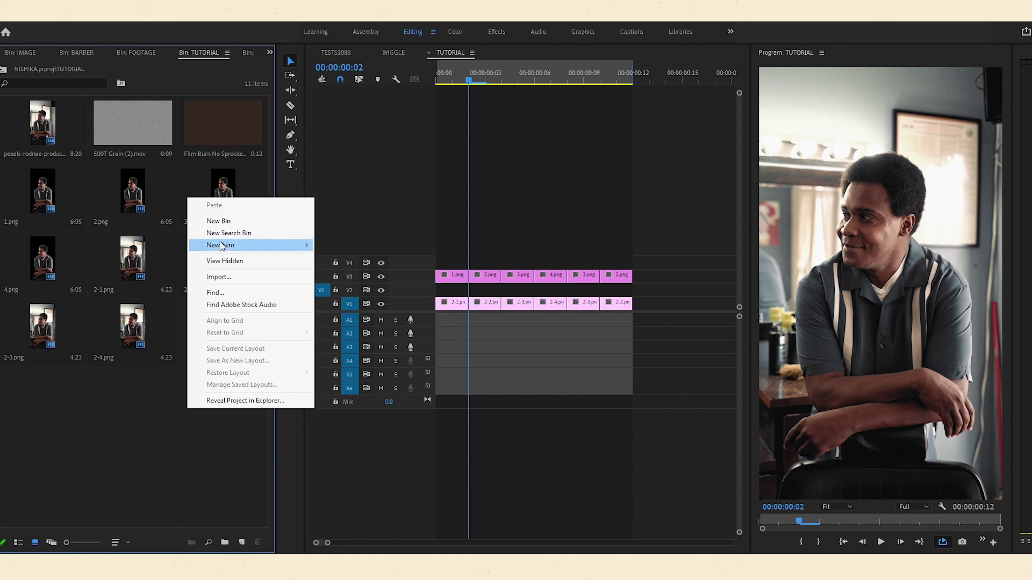
pyautogui.moveTo(222, 326); pyautogui.dragTo(630, 290)
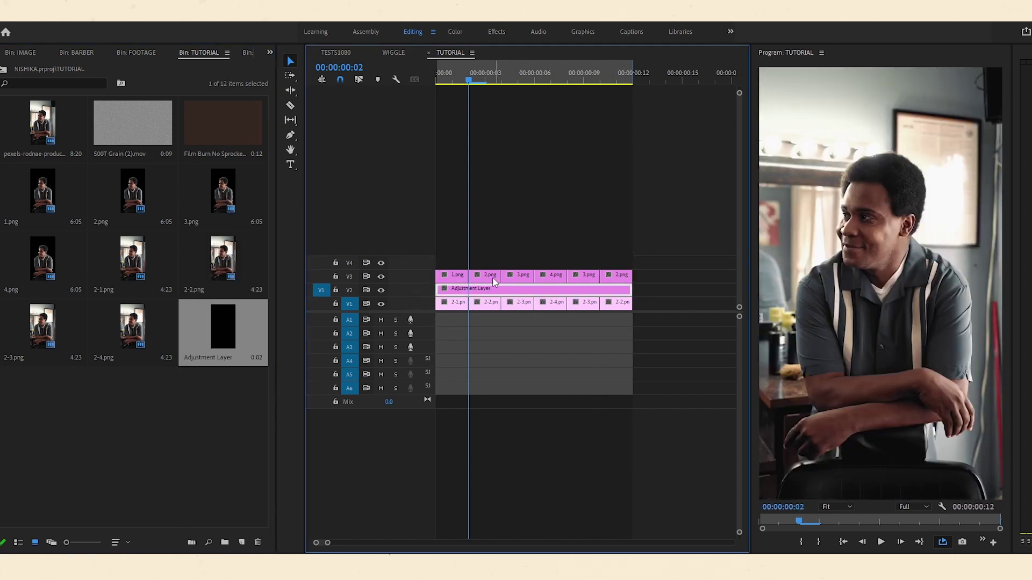
# Set the adjustment layer's Lumetri exposure to -2.0, blacks to 17.8 and shadows to about -20
pyautogui.click(270, 52)
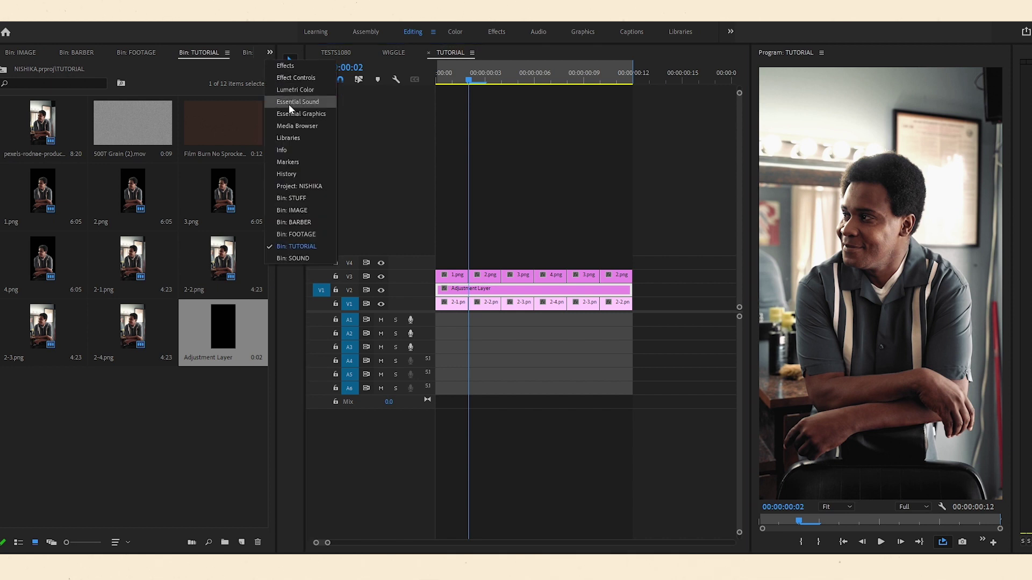
pyautogui.click(287, 90)
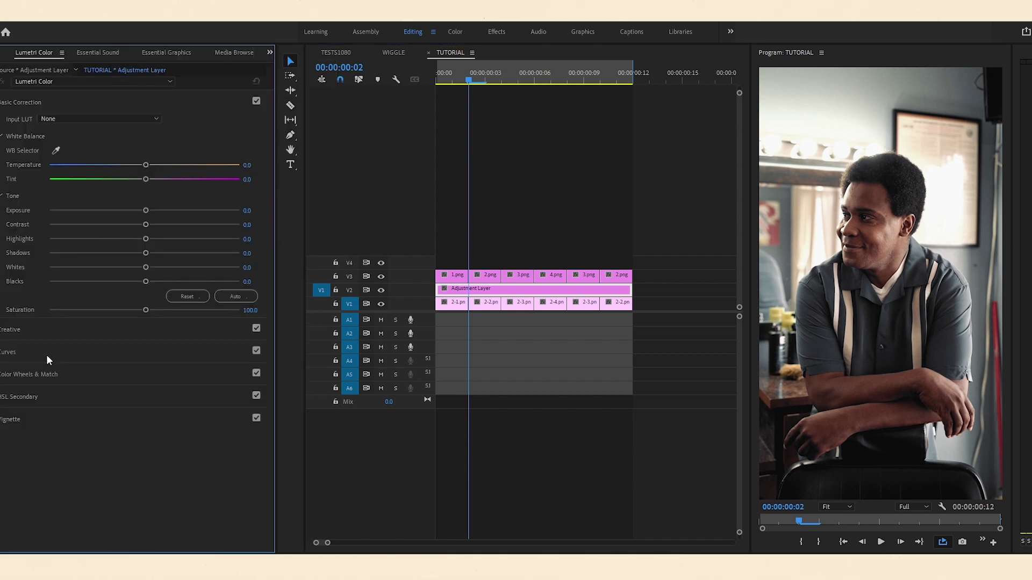
pyautogui.moveTo(150, 209); pyautogui.dragTo(106, 214)
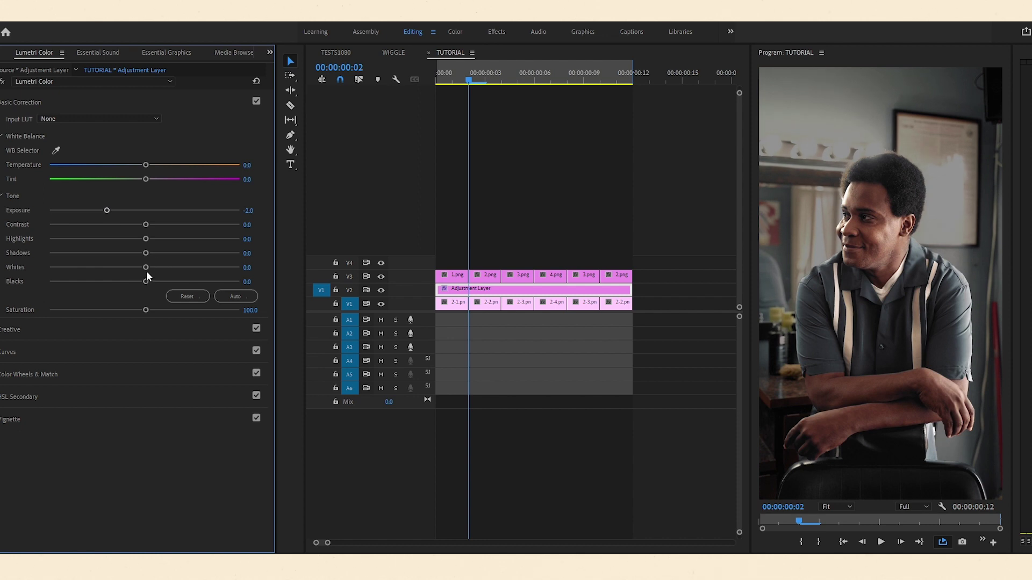
pyautogui.moveTo(146, 281); pyautogui.dragTo(161, 281)
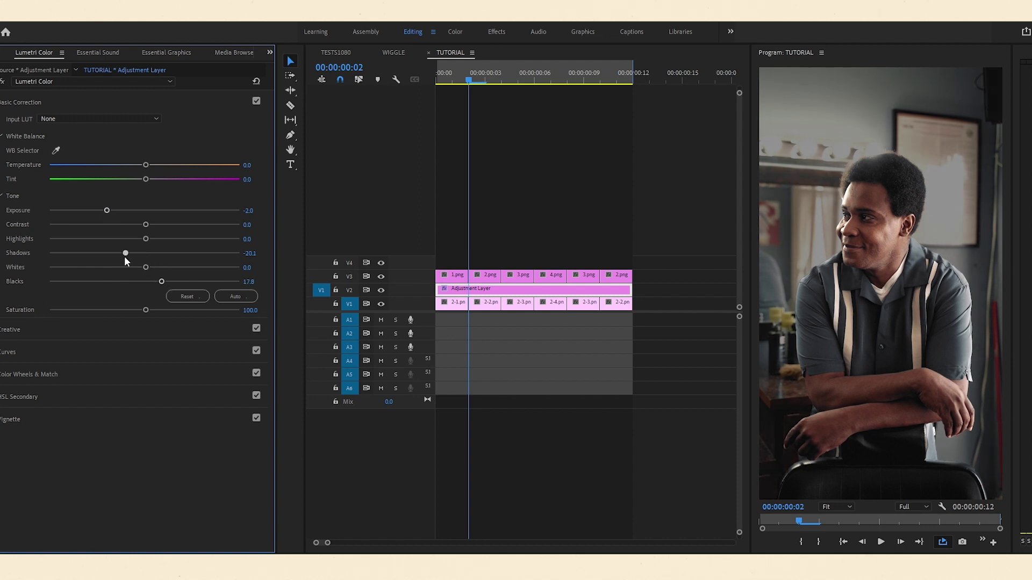
# Raise the Lumetri exposure of the first 2.png cutout clip on V3
pyautogui.click(486, 276)
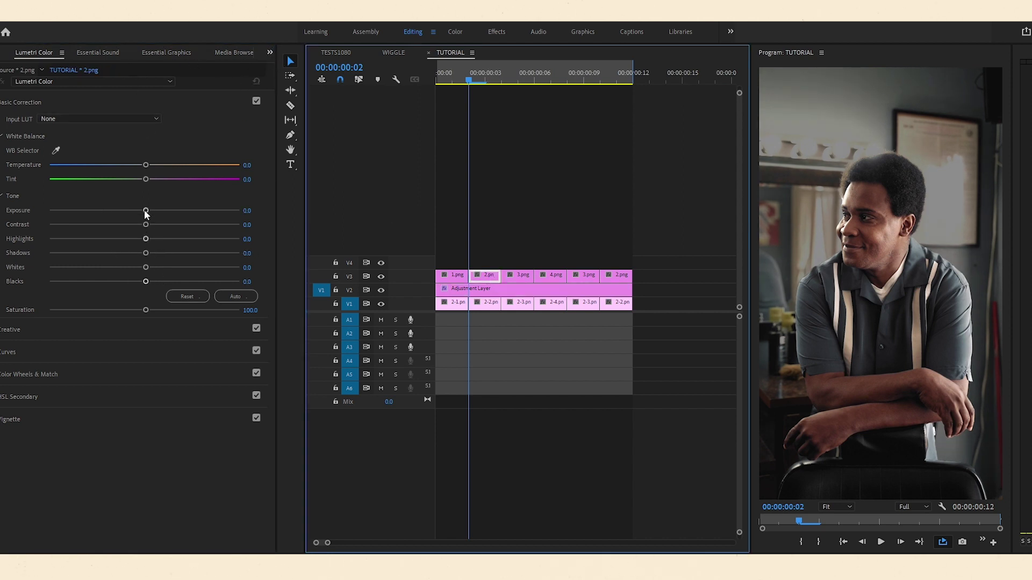
pyautogui.moveTo(145, 211); pyautogui.dragTo(170, 229)
# Find the Lighting Effects video effect and apply it to the 2.png cutout clip
pyautogui.click(5, 52)
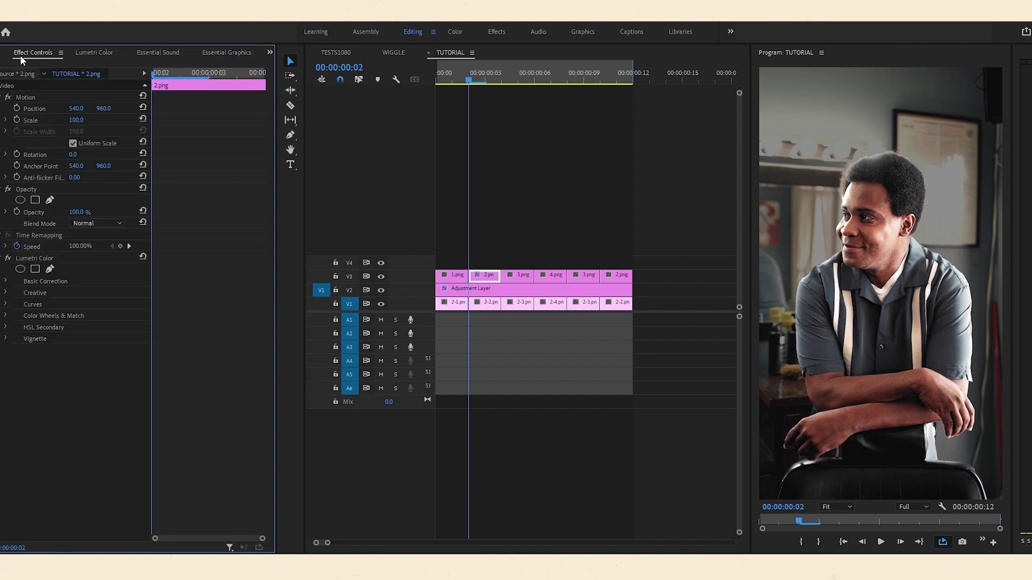
pyautogui.click(5, 53)
pyautogui.doubleClick(33, 67)
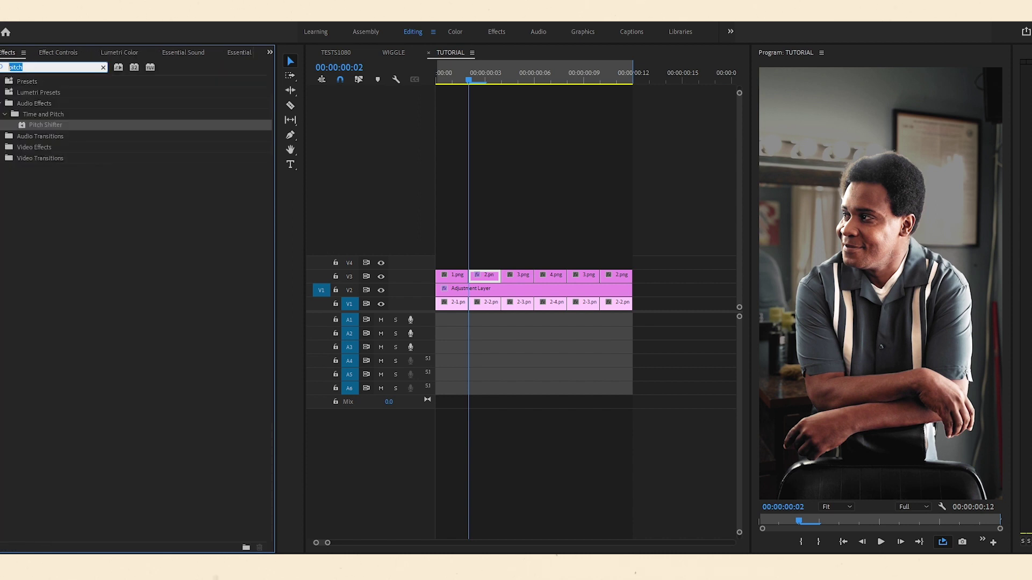
pyautogui.write('lightin')
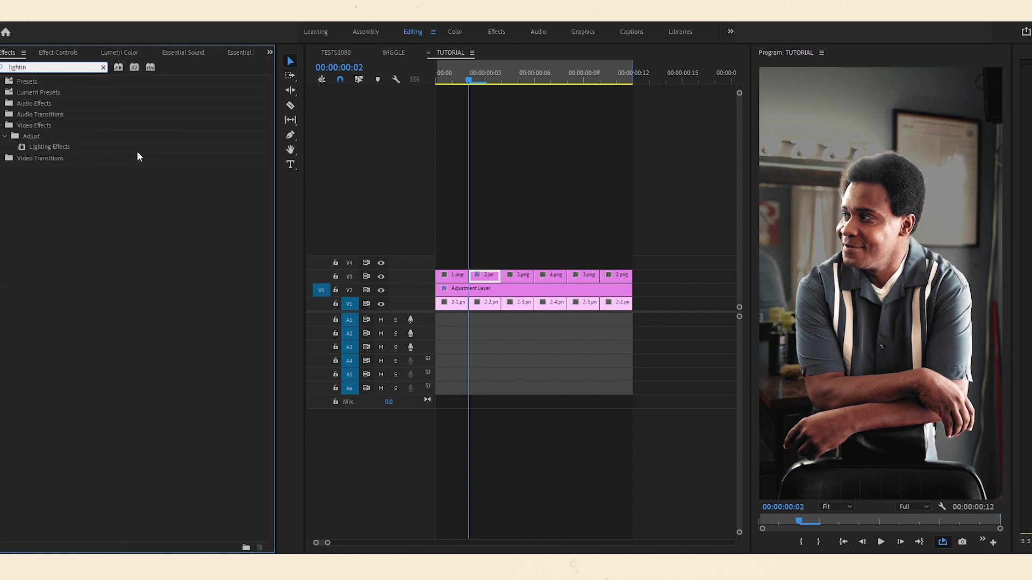
pyautogui.doubleClick(47, 148)
# Set Light 1 of the lighting effect to the Omni type, with intensity 17 and major radius 18
pyautogui.click(5, 363)
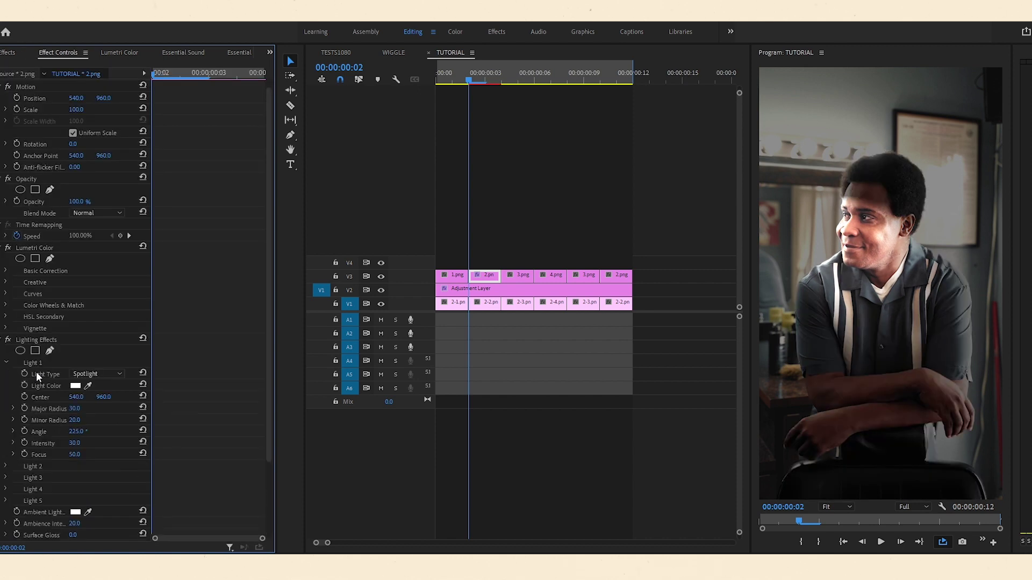
pyautogui.click(105, 373)
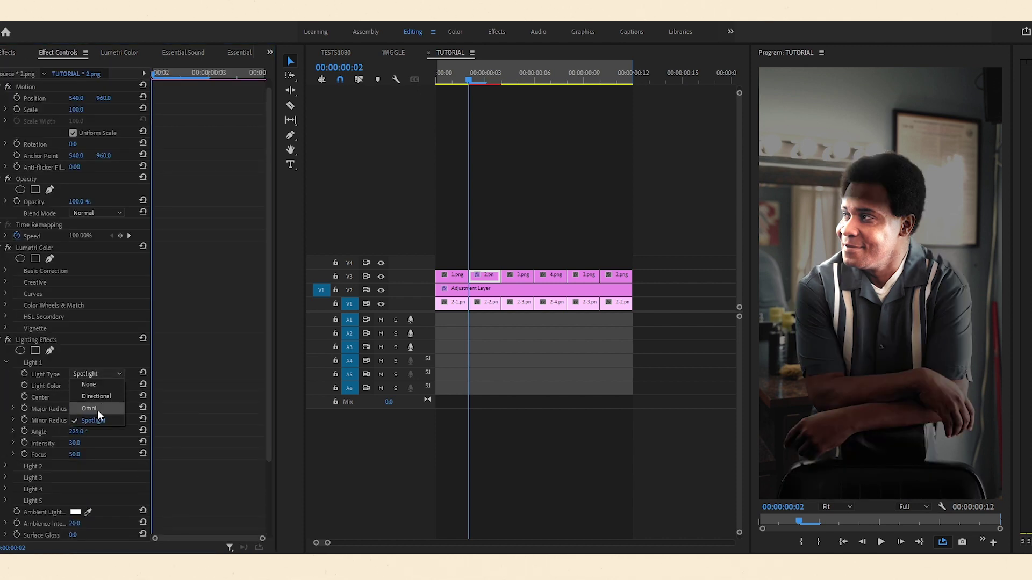
pyautogui.click(98, 410)
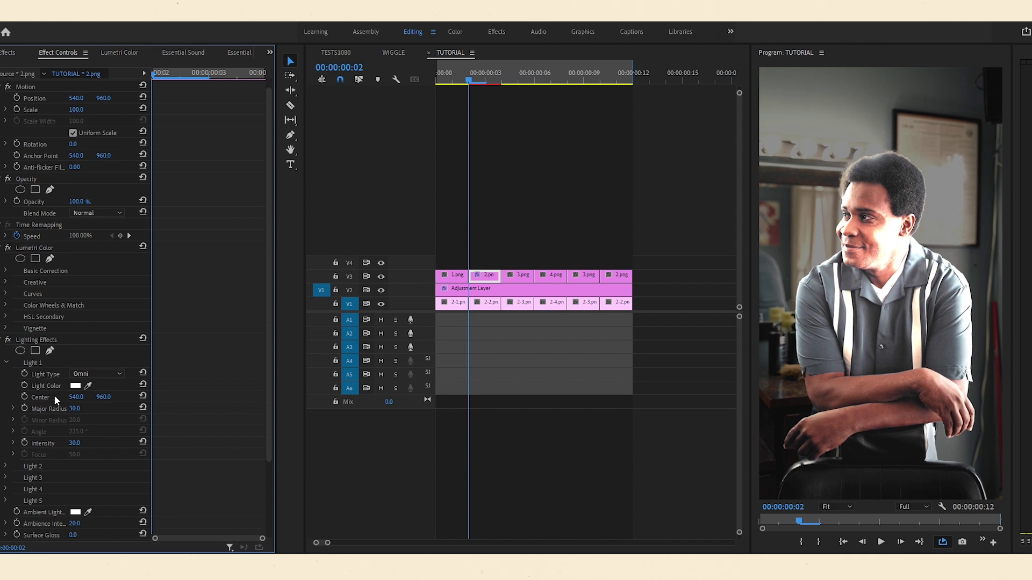
pyautogui.moveTo(75, 444)
pyautogui.mouseDown()
pyautogui.moveTo(62, 445)
pyautogui.moveTo(70, 441)
pyautogui.mouseUp()
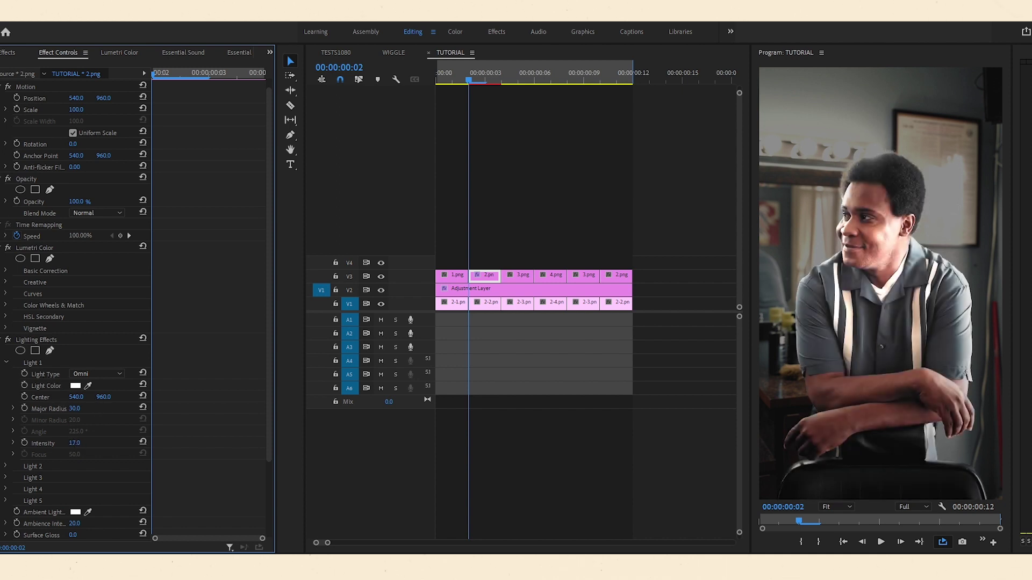
pyautogui.moveTo(73, 409); pyautogui.dragTo(62, 410)
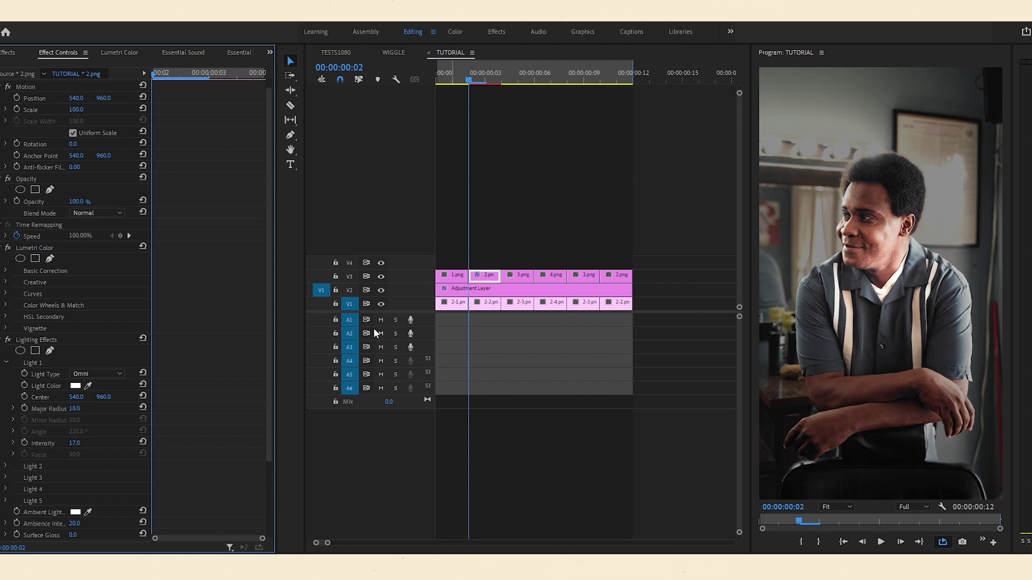
# Move the center of Light 1 in the lighting effect up onto the subject's face
pyautogui.click(49, 409)
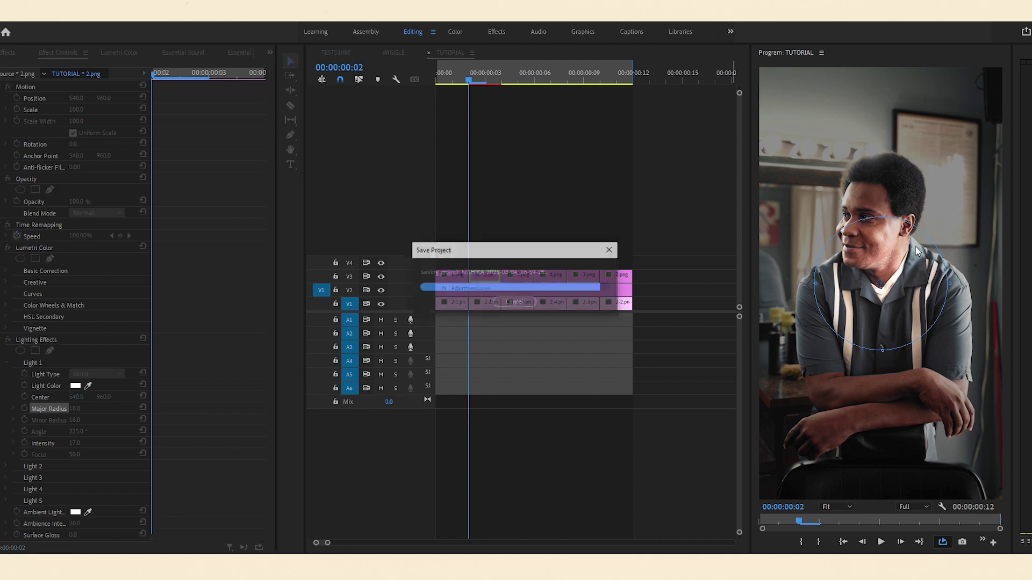
pyautogui.moveTo(880, 283); pyautogui.dragTo(878, 240)
# Find the Drop Shadow video effect and apply it to the first 2.png cutout clip on V3
pyautogui.click(484, 279)
pyautogui.click(7, 52)
pyautogui.click(51, 67)
pyautogui.write('dr')
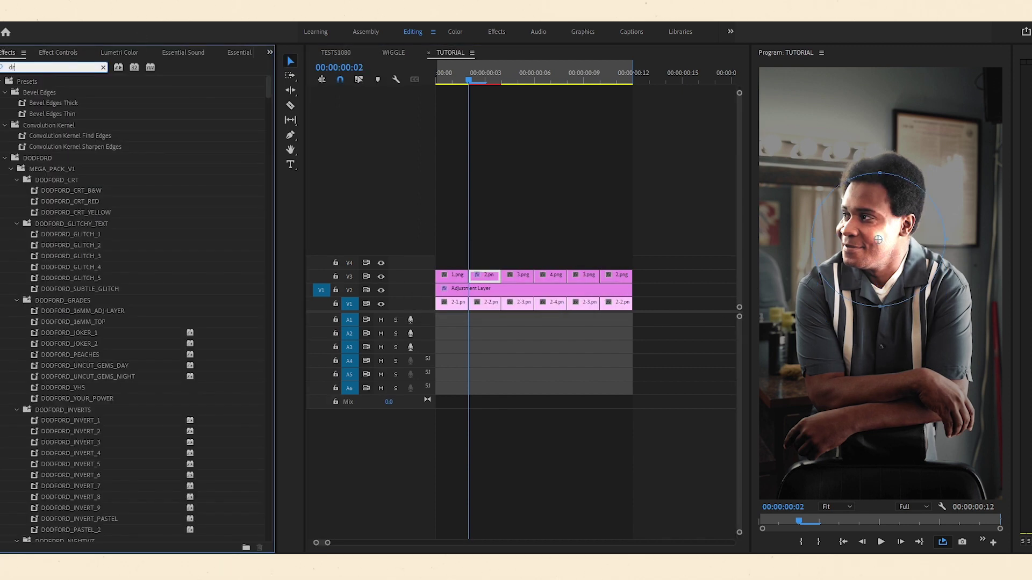
pyautogui.write('op')
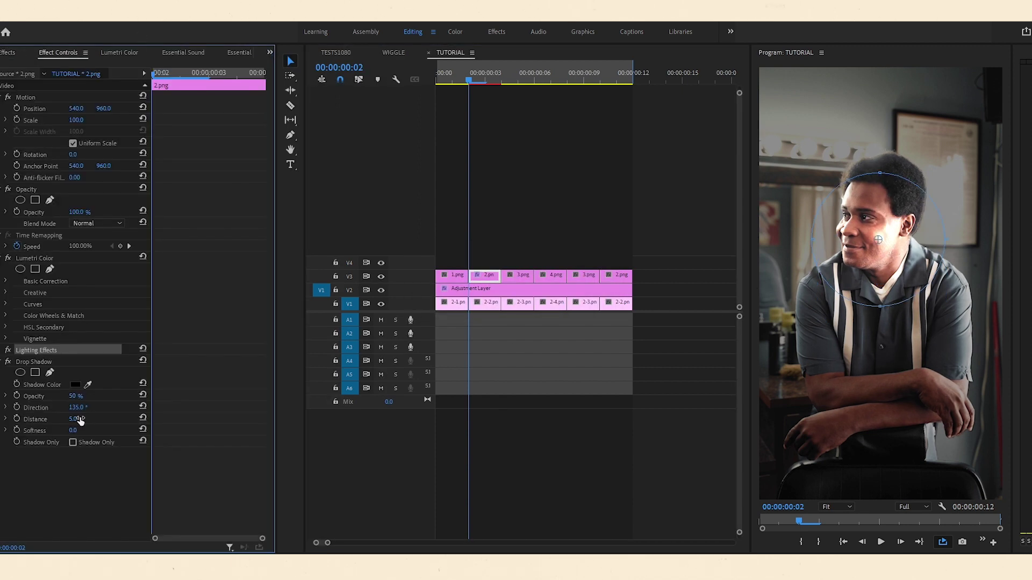
# Set the 2.png clip's drop shadow to opacity 54%, direction 61°, distance 59 and softness 15.7
pyautogui.moveTo(78, 420); pyautogui.dragTo(119, 420)
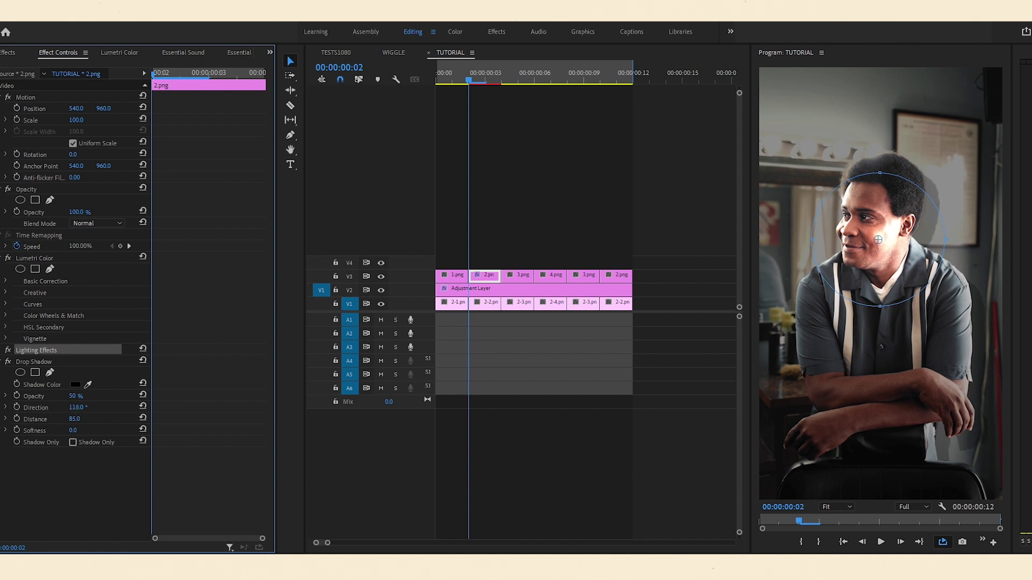
pyautogui.moveTo(77, 407); pyautogui.dragTo(45, 407)
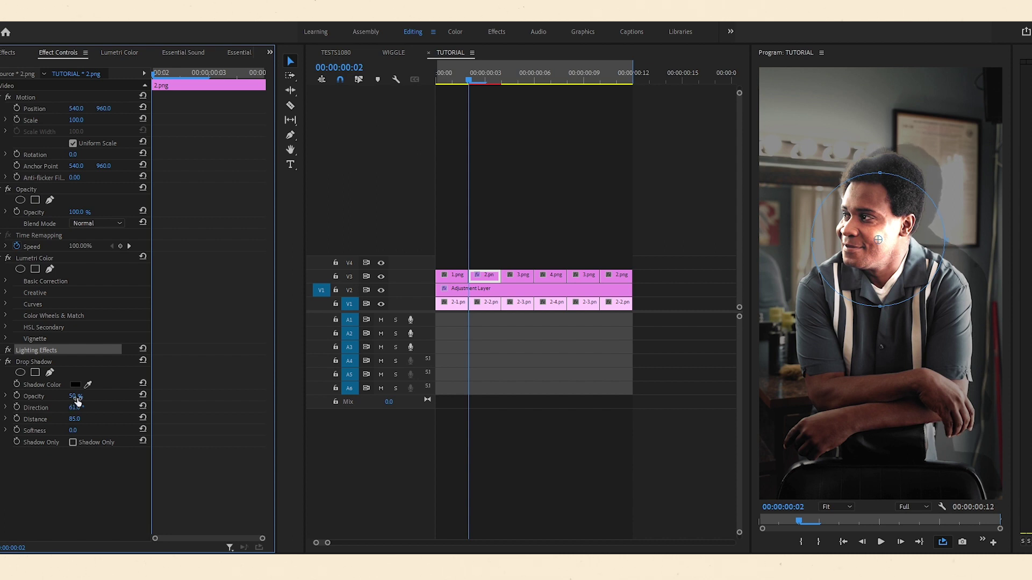
pyautogui.moveTo(74, 419)
pyautogui.mouseDown()
pyautogui.moveTo(52, 419)
pyautogui.moveTo(84, 420)
pyautogui.mouseUp()
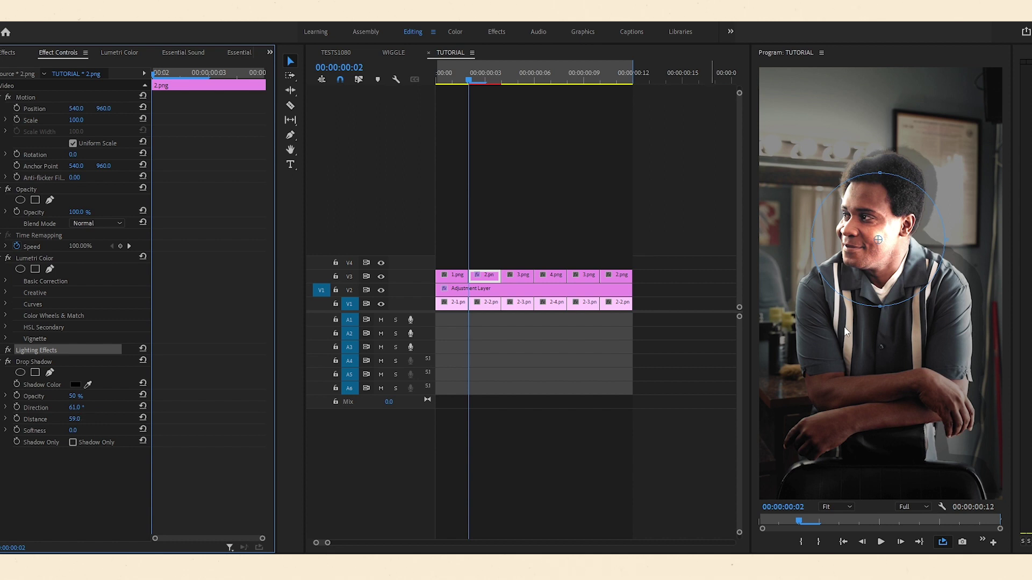
pyautogui.moveTo(72, 430); pyautogui.dragTo(74, 431)
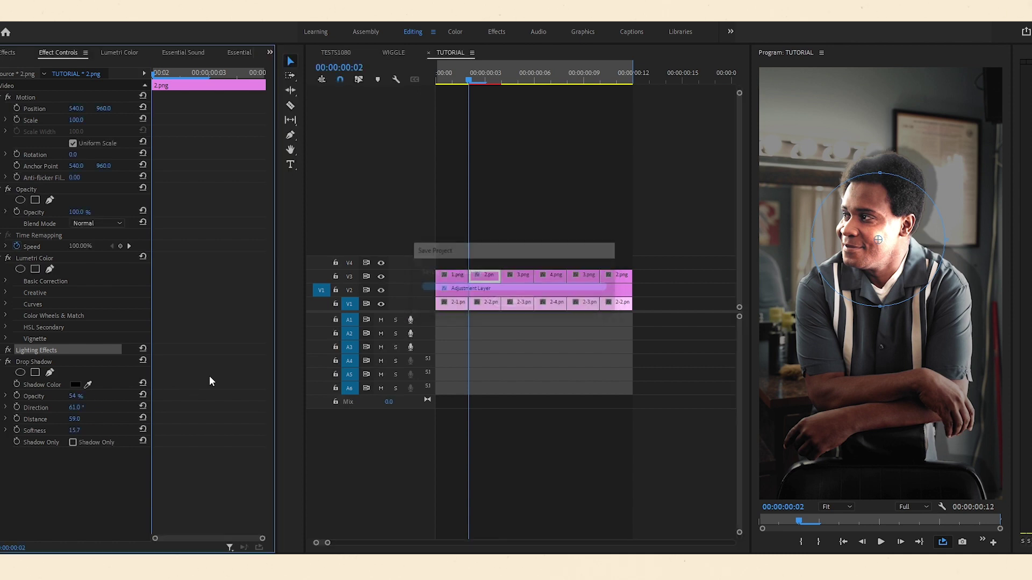
# Paste the 2.png clip's Lumetri Color, Lighting Effects and Drop Shadow attributes onto the 1.png, 3.png and 4.png clips beside it on V3
pyautogui.click(464, 275)
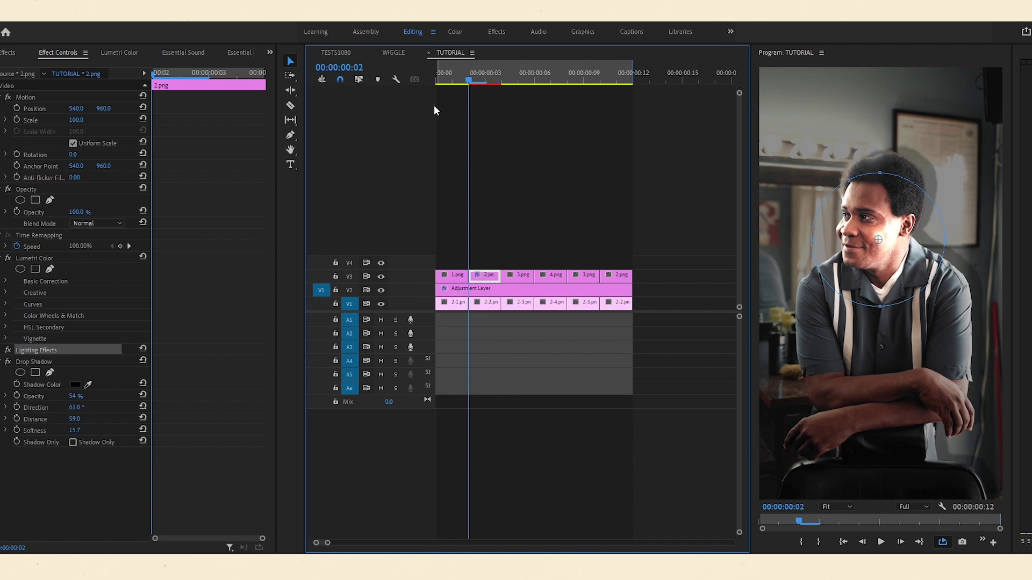
pyautogui.moveTo(448, 243); pyautogui.dragTo(544, 279)
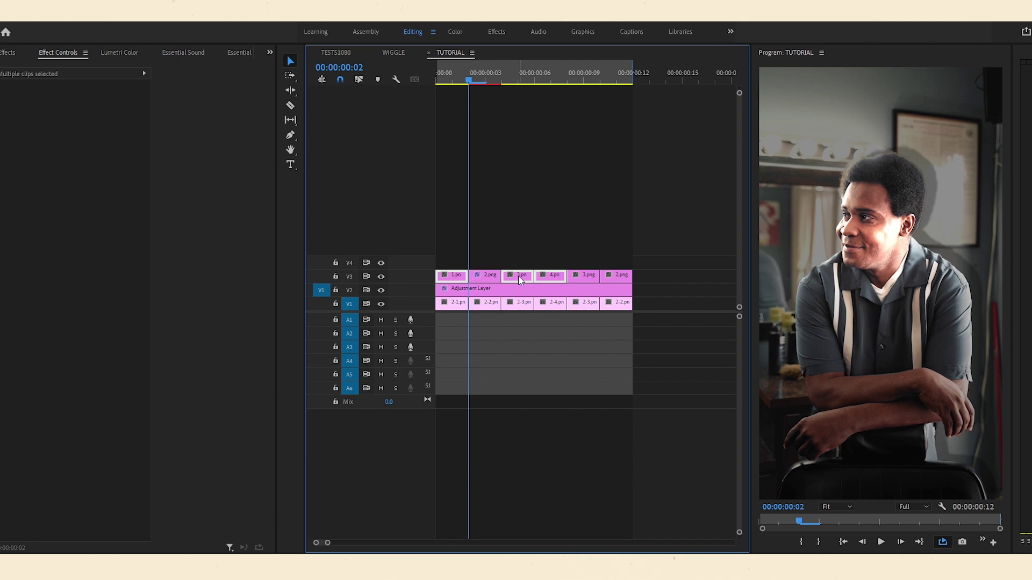
pyautogui.rightClick(518, 275)
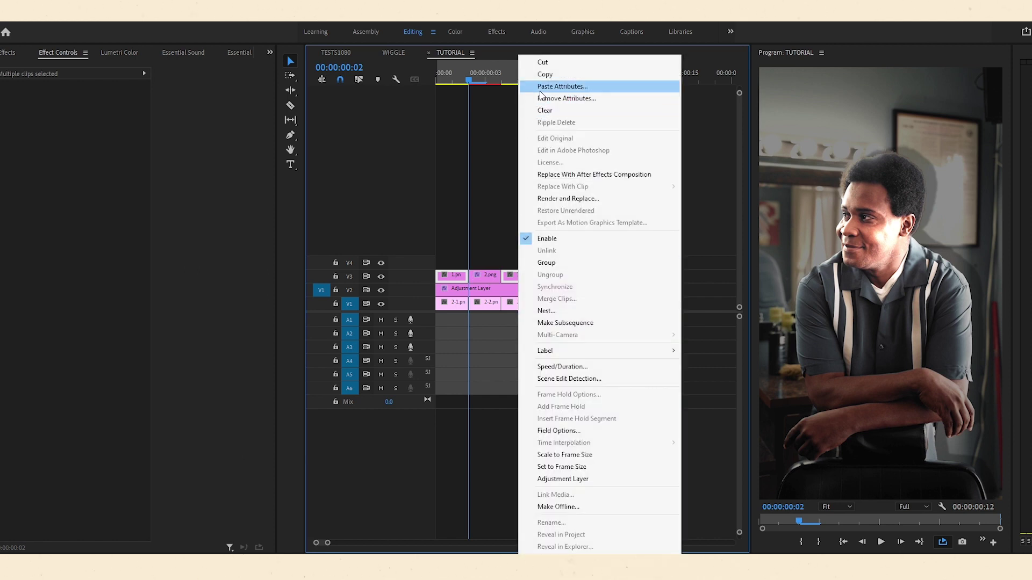
pyautogui.click(558, 87)
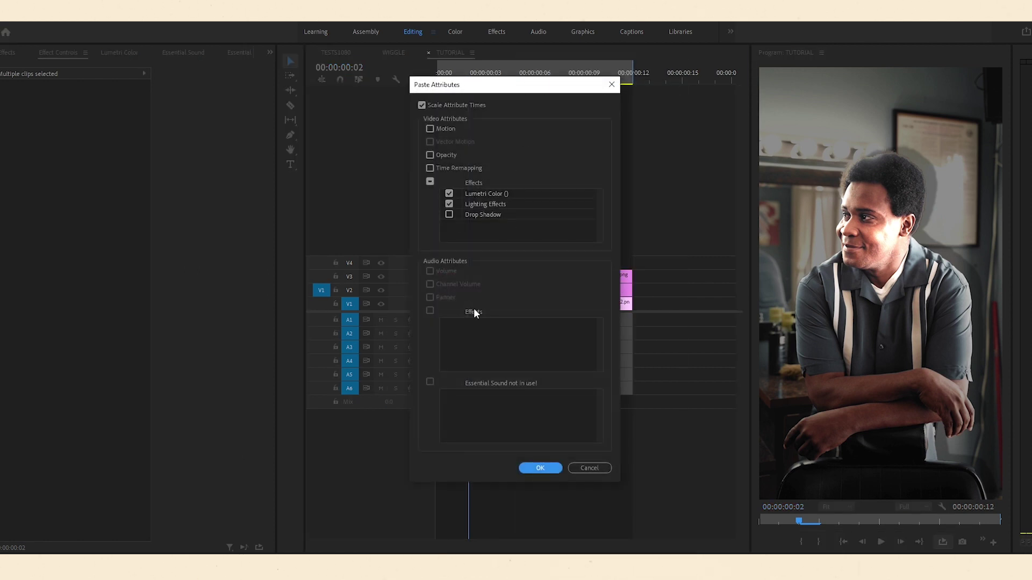
pyautogui.click(449, 215)
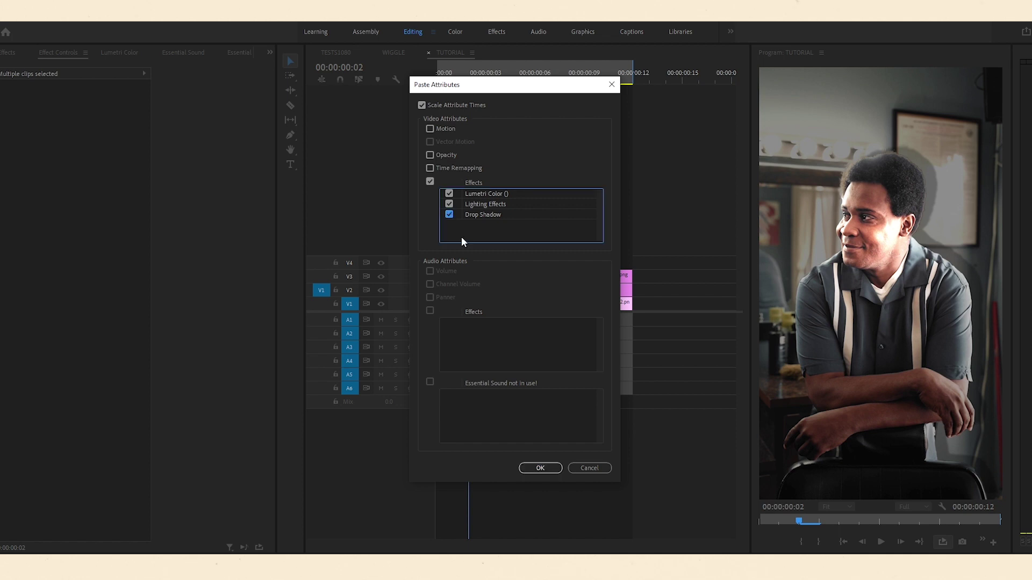
pyautogui.click(540, 468)
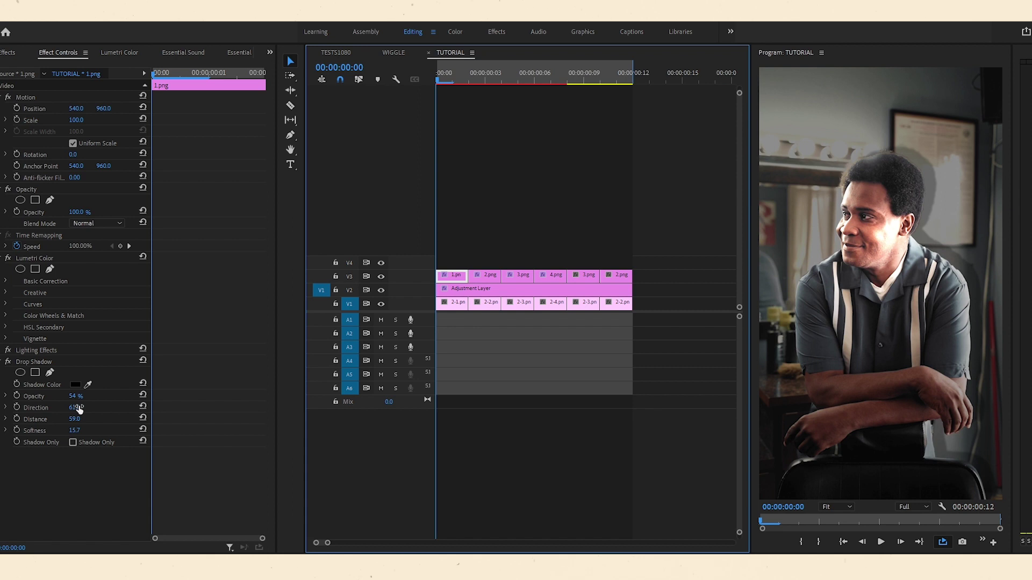
# Vary the drop shadow direction per cutout: 70.9° on 1.png, 46.9° on 3.png and 45° on 4.png
pyautogui.moveTo(79, 410); pyautogui.dragTo(84, 410)
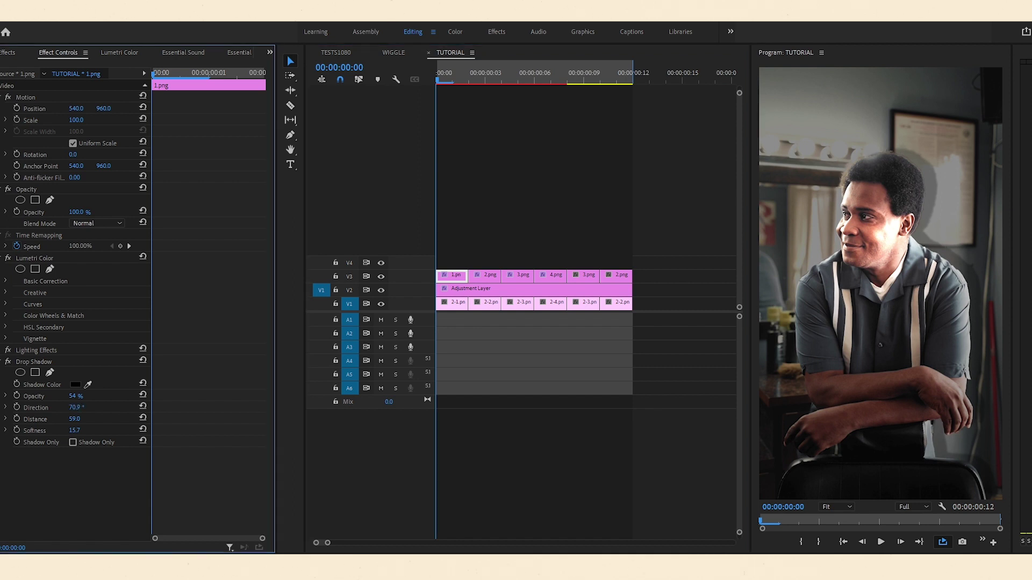
pyautogui.moveTo(459, 74); pyautogui.dragTo(501, 69)
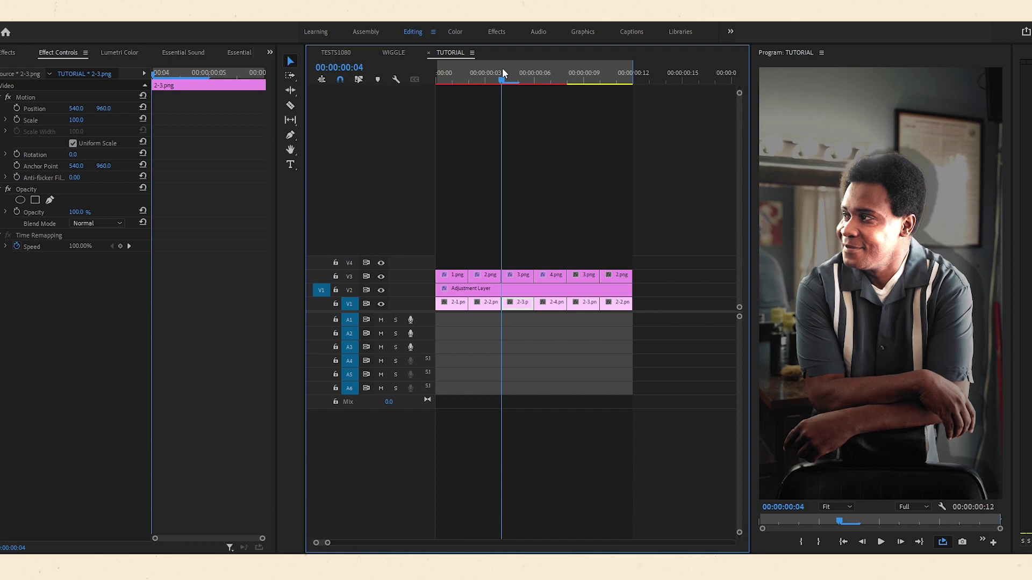
pyautogui.click(519, 275)
pyautogui.moveTo(86, 410); pyautogui.dragTo(80, 409)
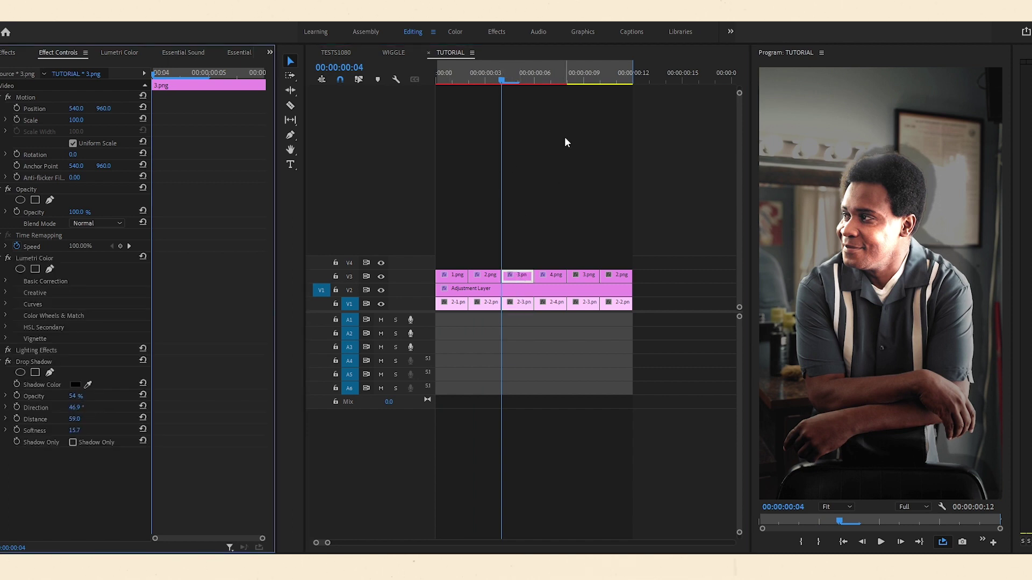
pyautogui.click(524, 74)
pyautogui.click(551, 275)
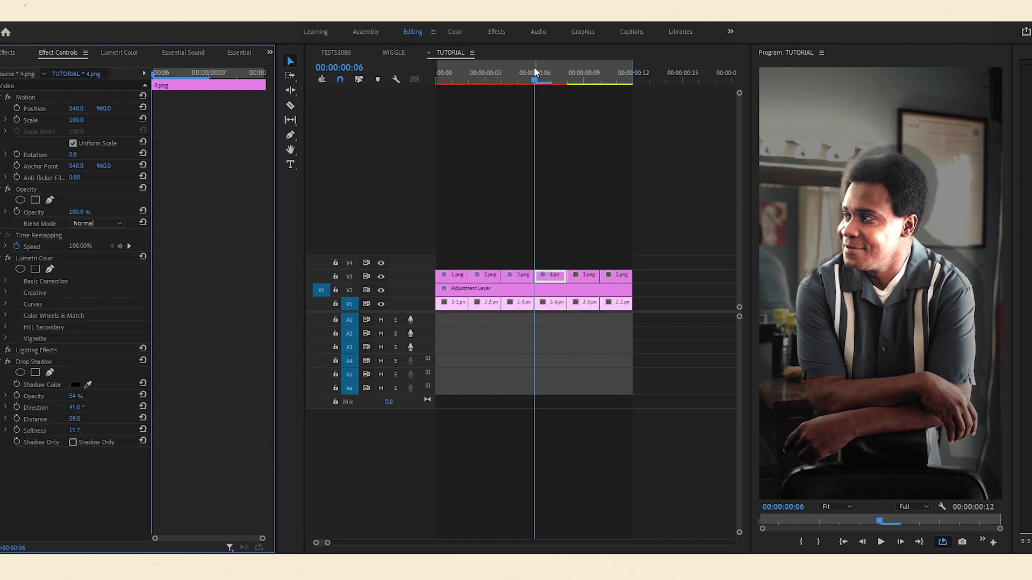
# Replace the last two ungraded cutouts on V3 with copies of the graded 3.png and 2.png clips
pyautogui.click(528, 77)
pyautogui.moveTo(528, 75); pyautogui.dragTo(566, 70)
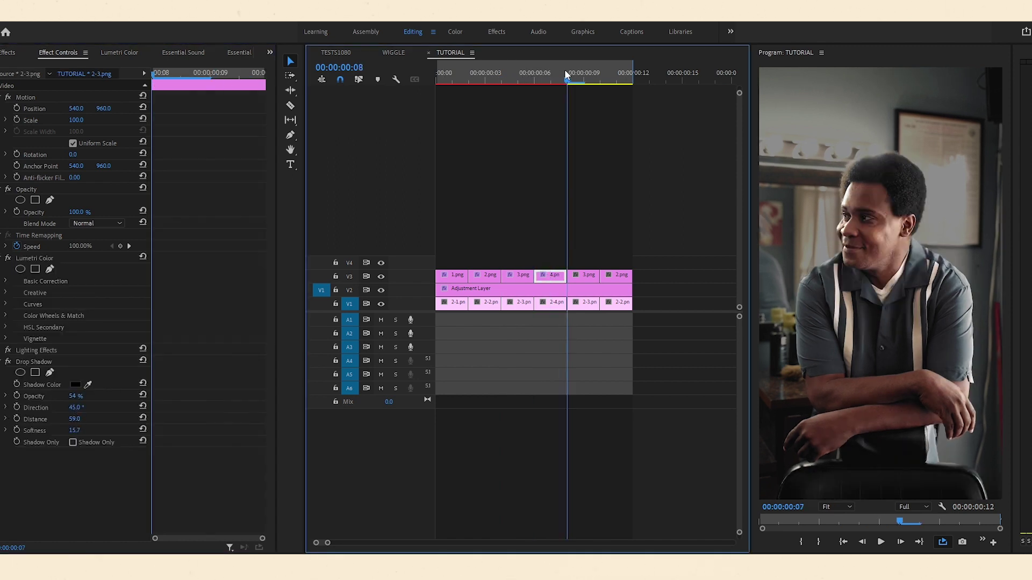
pyautogui.moveTo(579, 262); pyautogui.dragTo(609, 282)
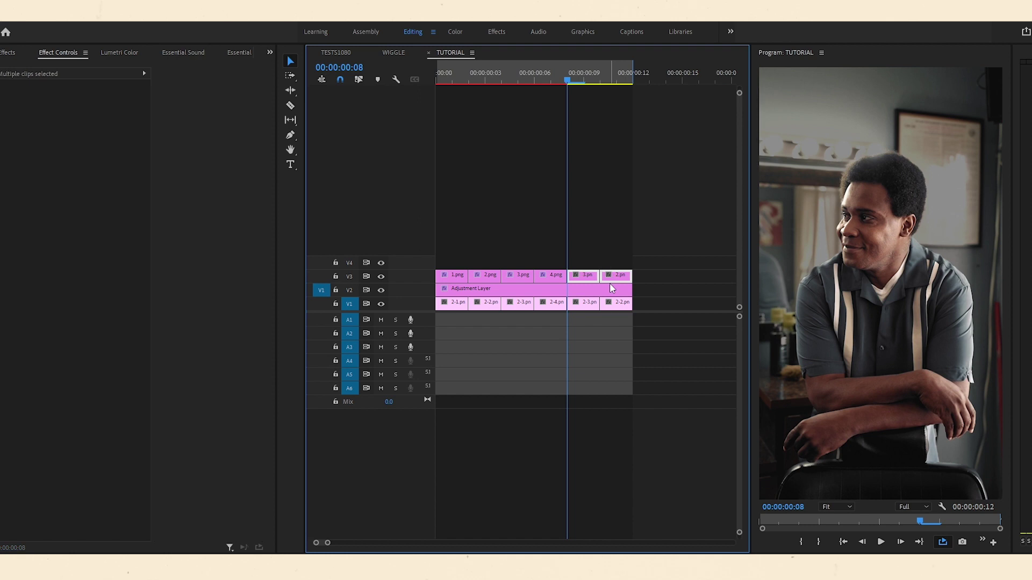
pyautogui.press('Delete')
pyautogui.click(514, 278)
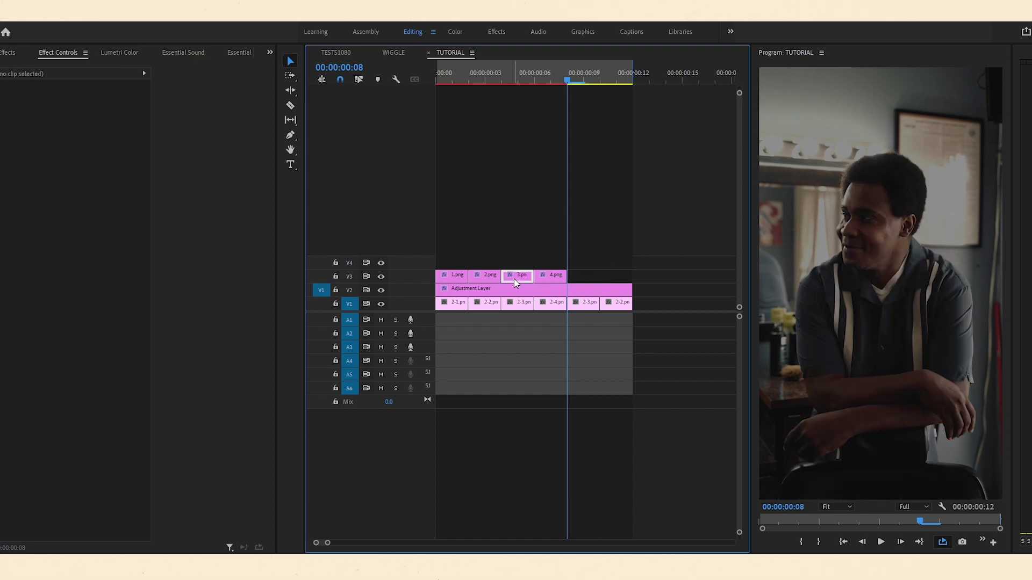
pyautogui.moveTo(517, 275); pyautogui.dragTo(581, 275)
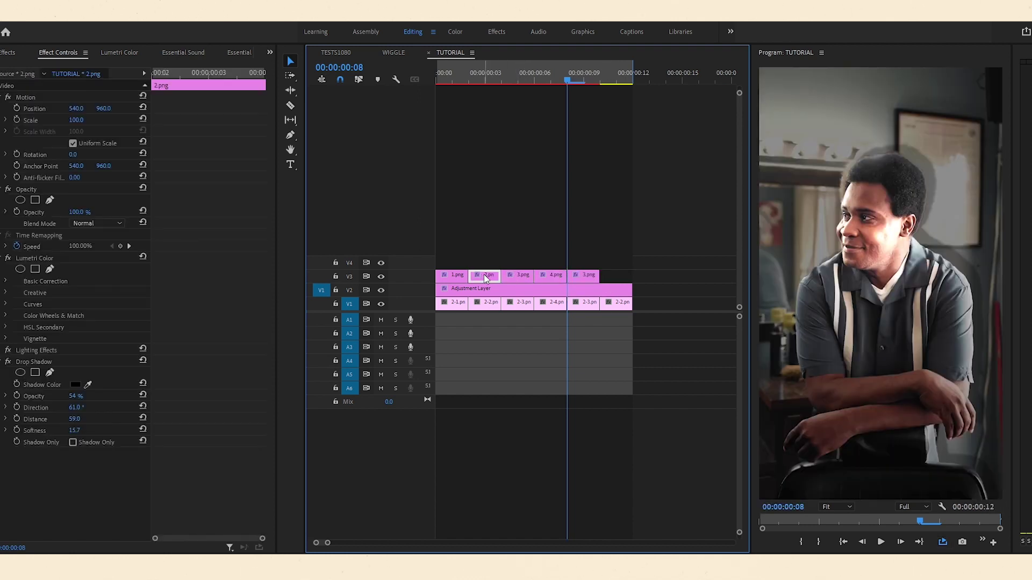
pyautogui.moveTo(483, 274); pyautogui.dragTo(623, 277)
# Place the Film Burn No Sprocket clip from the TUTORIAL bin on V4 at the start of the sequence
pyautogui.click(500, 72)
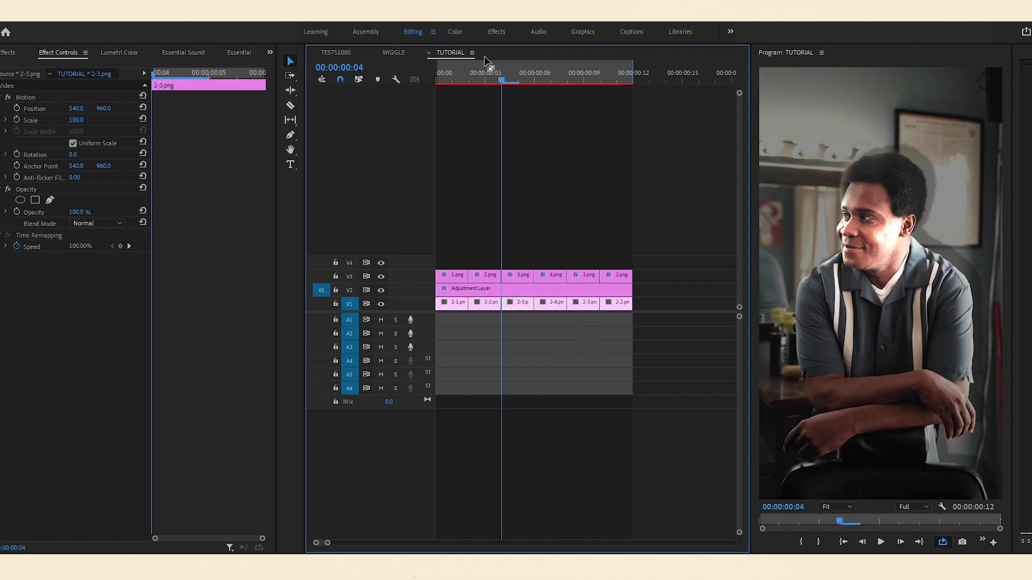
pyautogui.moveTo(517, 78); pyautogui.dragTo(508, 78)
pyautogui.click(270, 52)
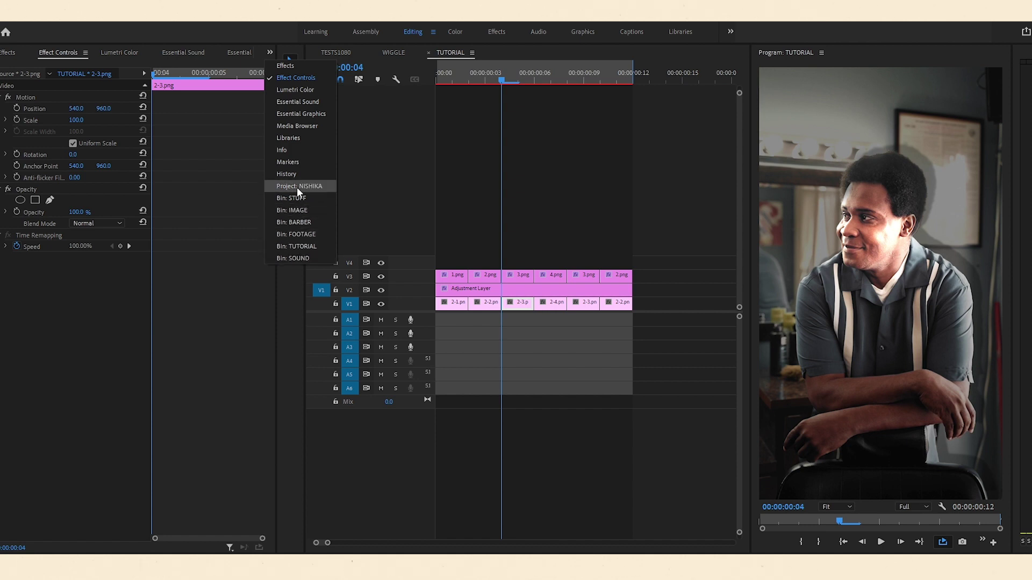
pyautogui.click(292, 246)
pyautogui.moveTo(223, 129)
pyautogui.mouseDown()
pyautogui.moveTo(421, 272)
pyautogui.moveTo(471, 266)
pyautogui.mouseUp()
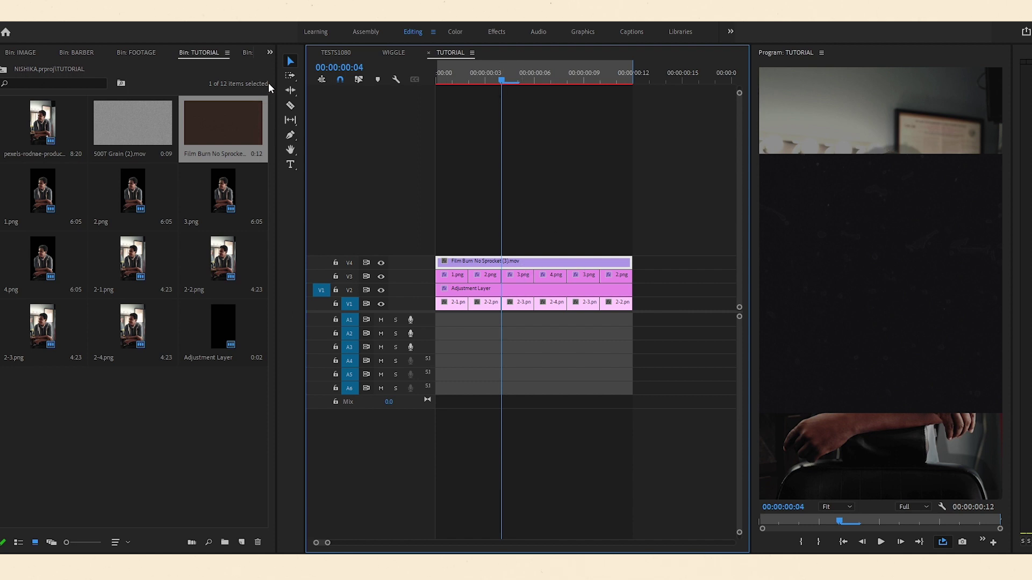
# Set the rotation of the Film Burn No Sprocket clip to 90°
pyautogui.click(270, 52)
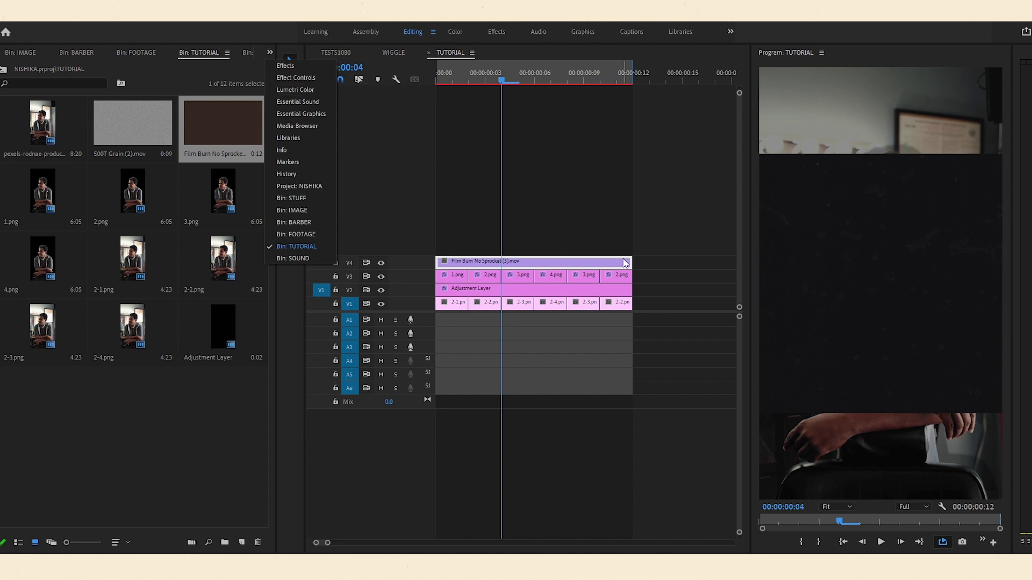
pyautogui.click(526, 266)
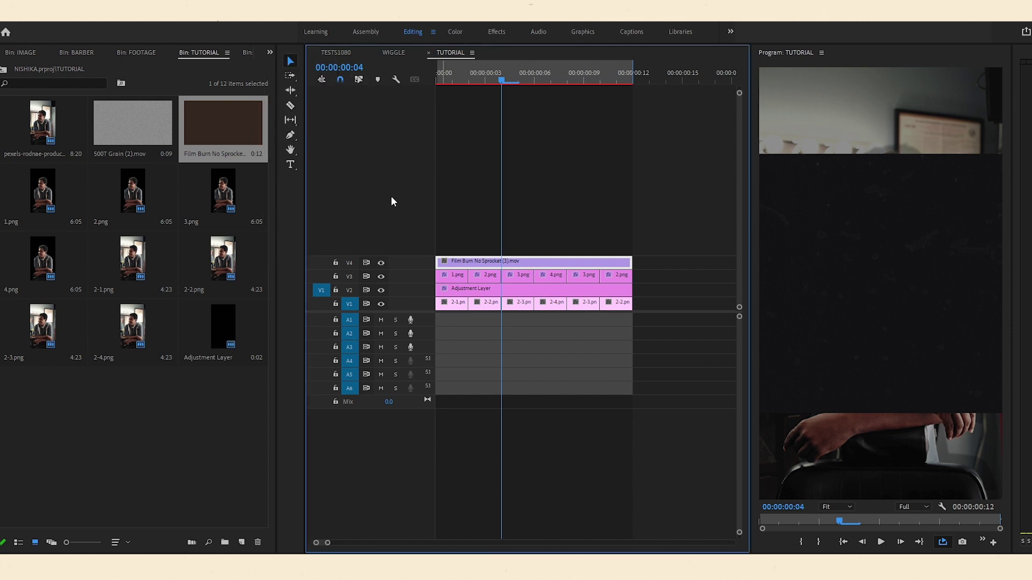
pyautogui.click(270, 52)
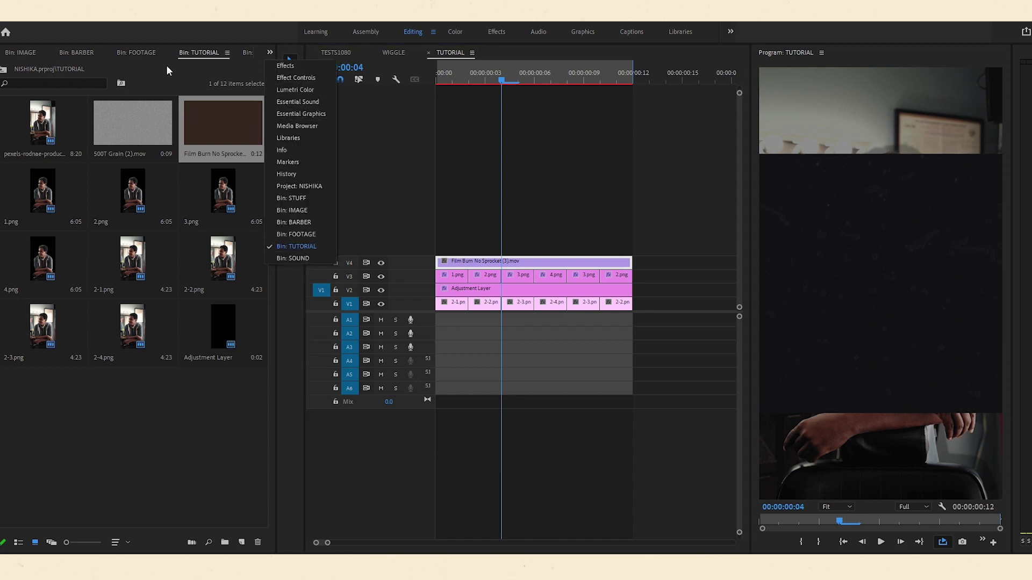
pyautogui.click(282, 78)
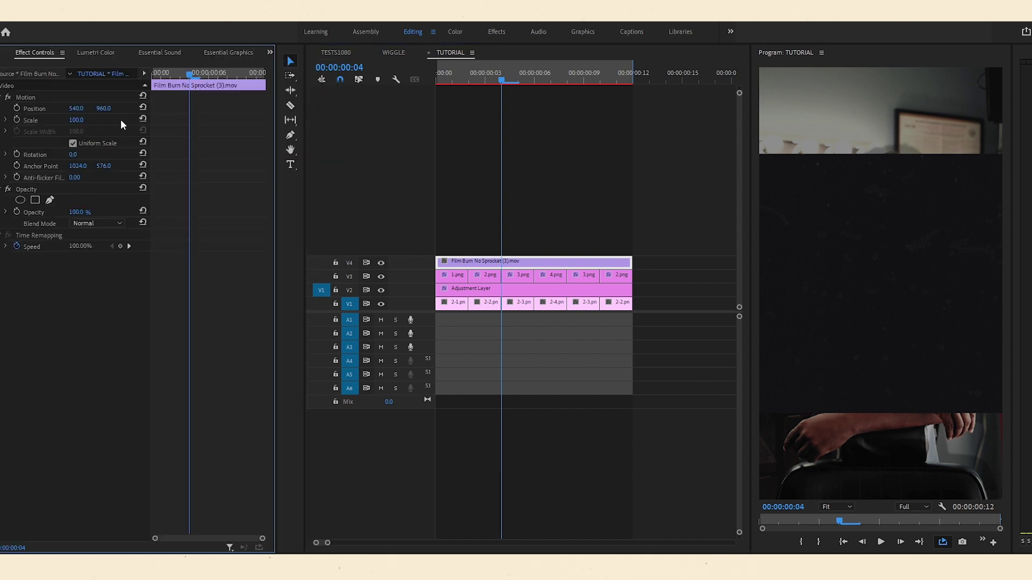
pyautogui.click(74, 154)
pyautogui.write('90')
pyautogui.press('Return')
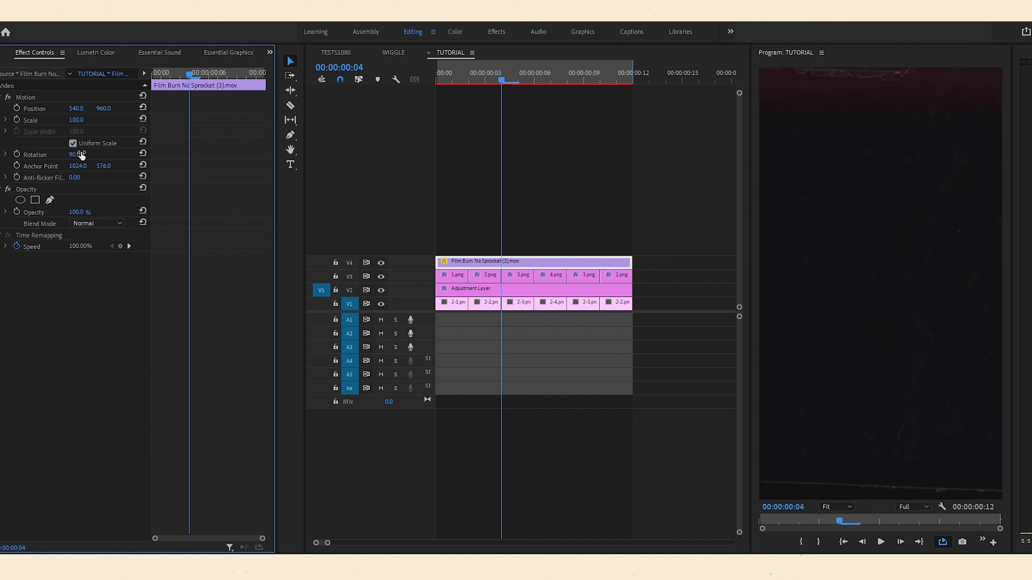
# Set the film burn clip's blend mode to Screen and preview the overlay across the sequence
pyautogui.click(82, 222)
pyautogui.click(98, 337)
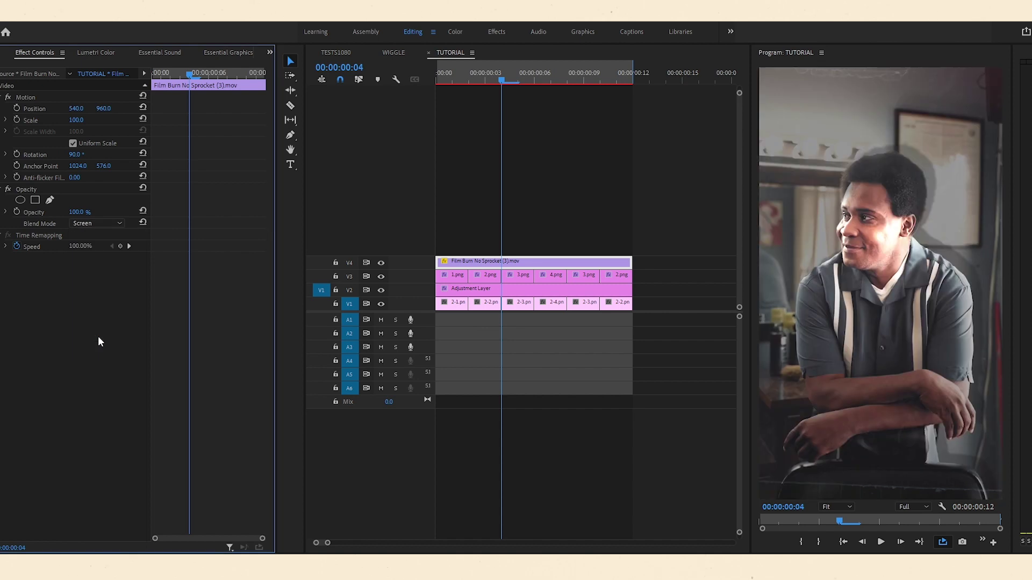
pyautogui.scroll(-8, 856, 296)
pyautogui.scroll(3, 856, 296)
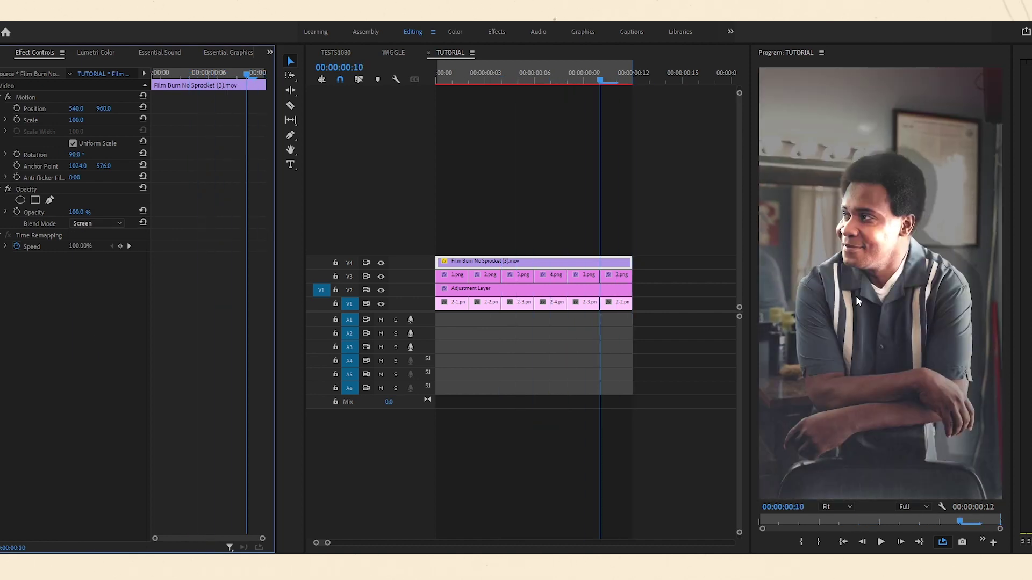
pyautogui.scroll(-2, 856, 295)
pyautogui.press('space')
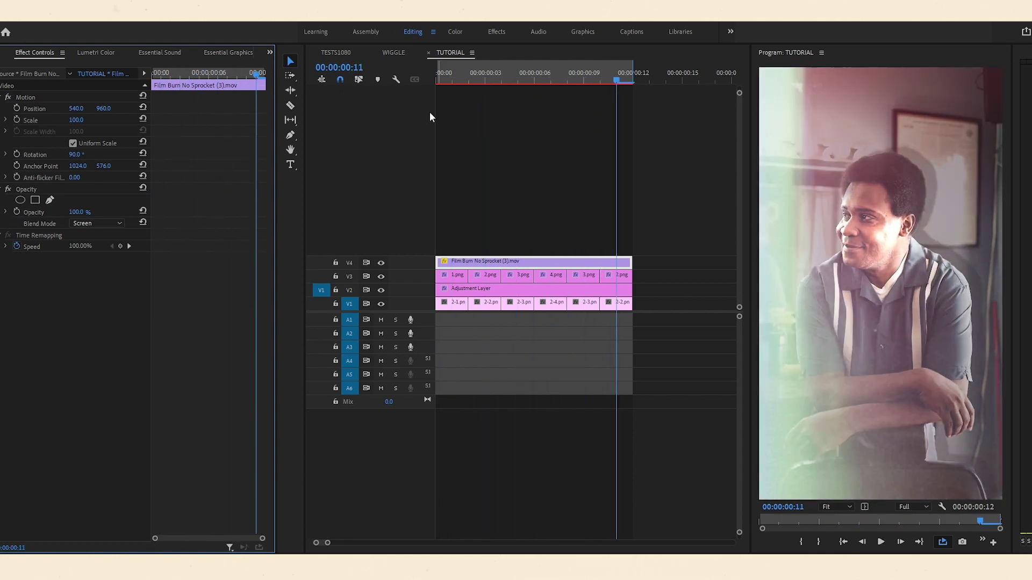
pyautogui.click(483, 80)
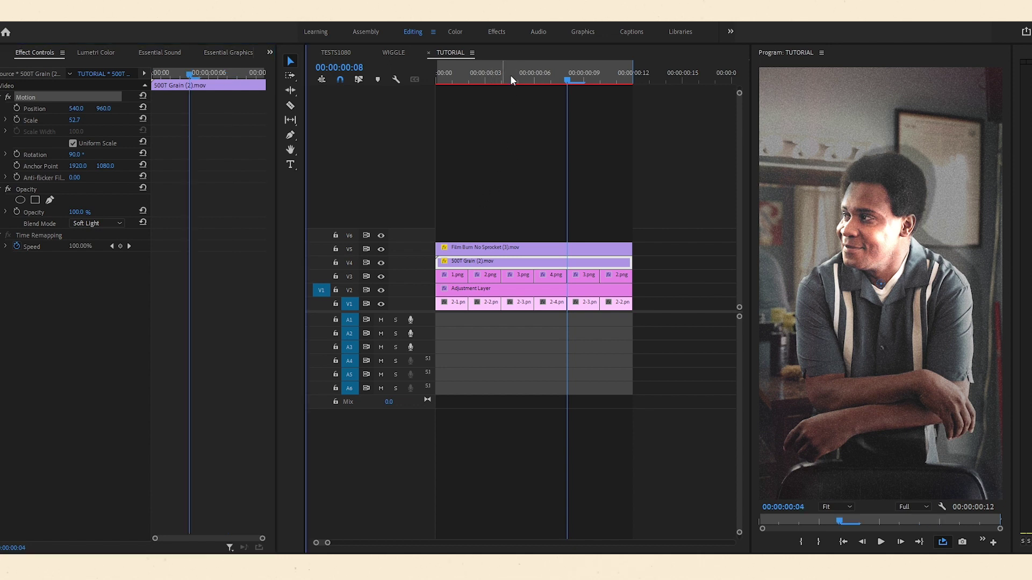
# Move the Film Burn and 500T Grain clips up one track each, to V6 and V5, leaving V4 empty
pyautogui.click(485, 75)
pyautogui.moveTo(491, 221)
pyautogui.mouseDown()
pyautogui.moveTo(518, 243)
pyautogui.moveTo(518, 265)
pyautogui.moveTo(517, 248)
pyautogui.mouseUp()
pyautogui.press('Right')
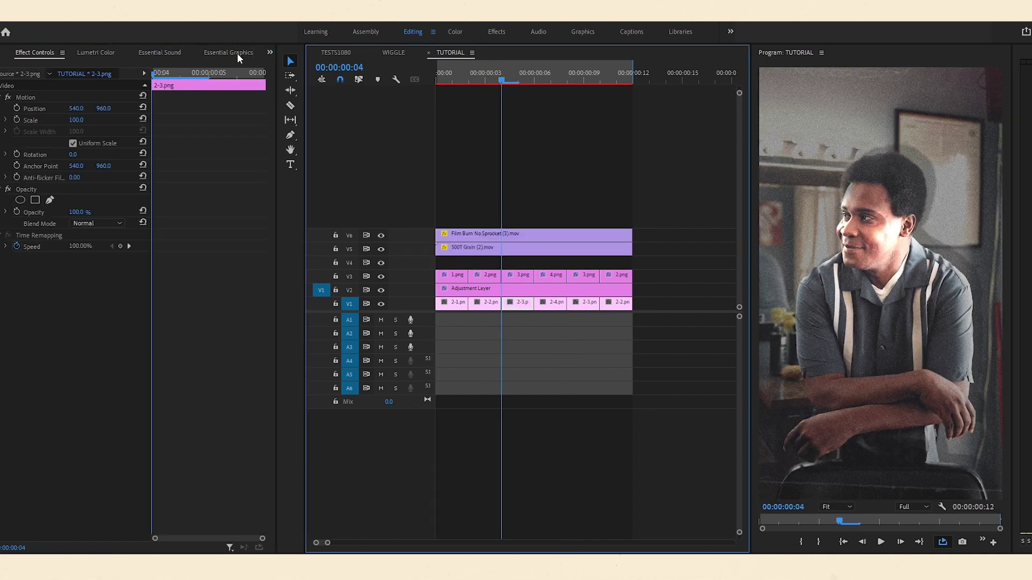
# Place the Adjustment Layer from the TUTORIAL bin on V4 so it spans the full sequence
pyautogui.click(270, 53)
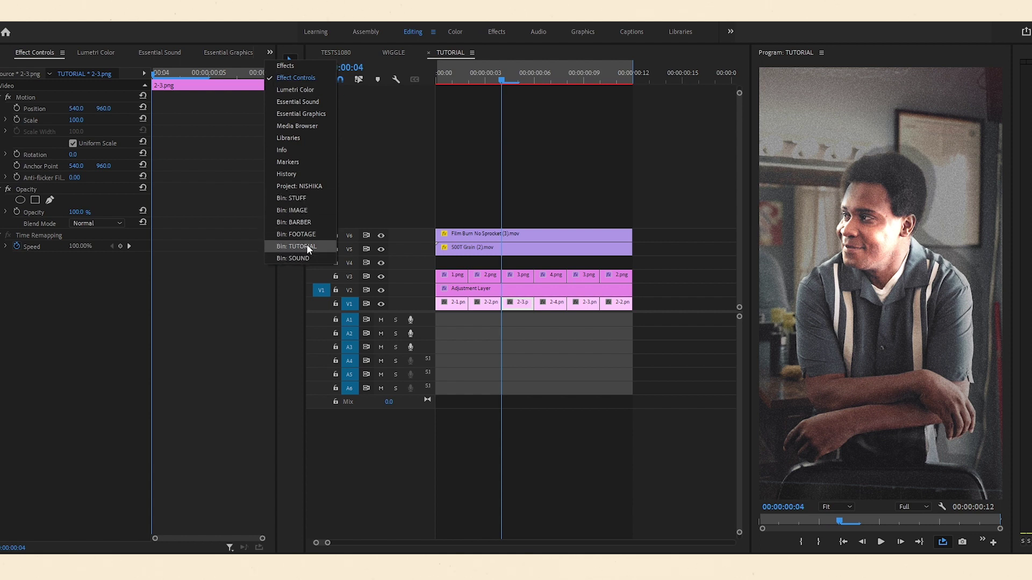
pyautogui.click(290, 247)
pyautogui.rightClick(173, 388)
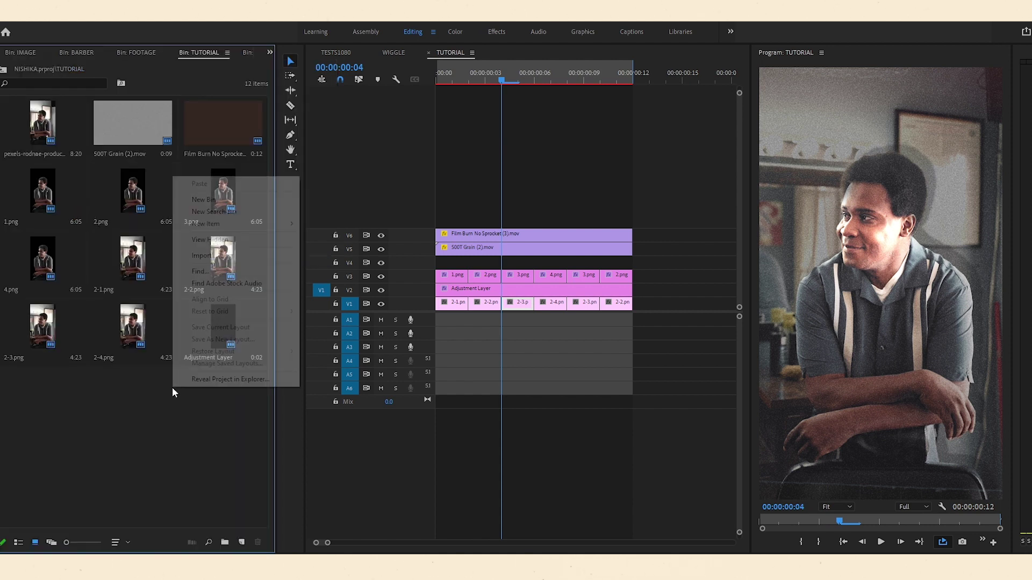
pyautogui.click(200, 398)
pyautogui.moveTo(206, 319); pyautogui.dragTo(631, 262)
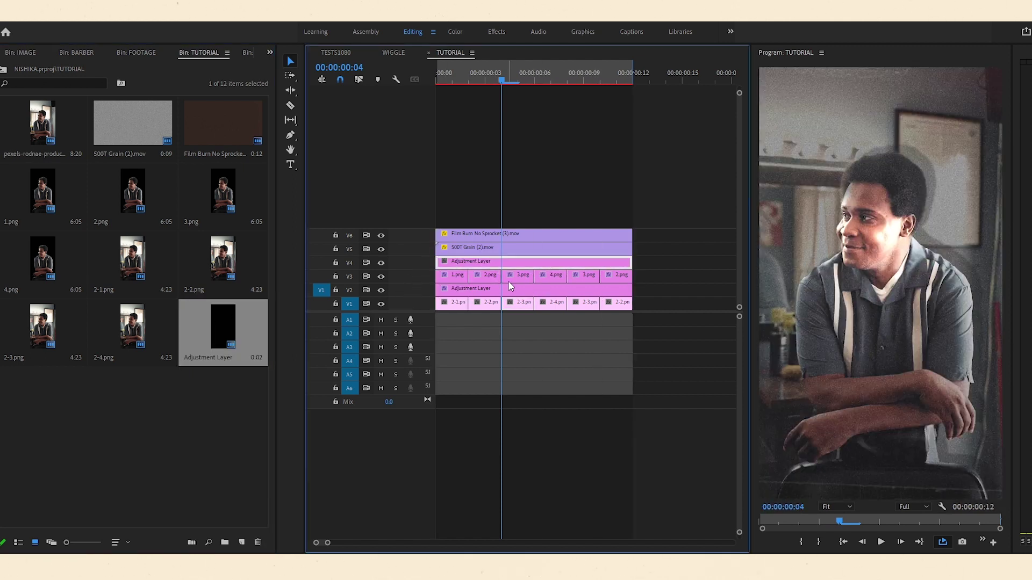
# Apply the DODFORD_8MM_SUNDAE preset to the adjustment layer on V4 and preview the graded sequence
pyautogui.click(269, 52)
pyautogui.click(288, 65)
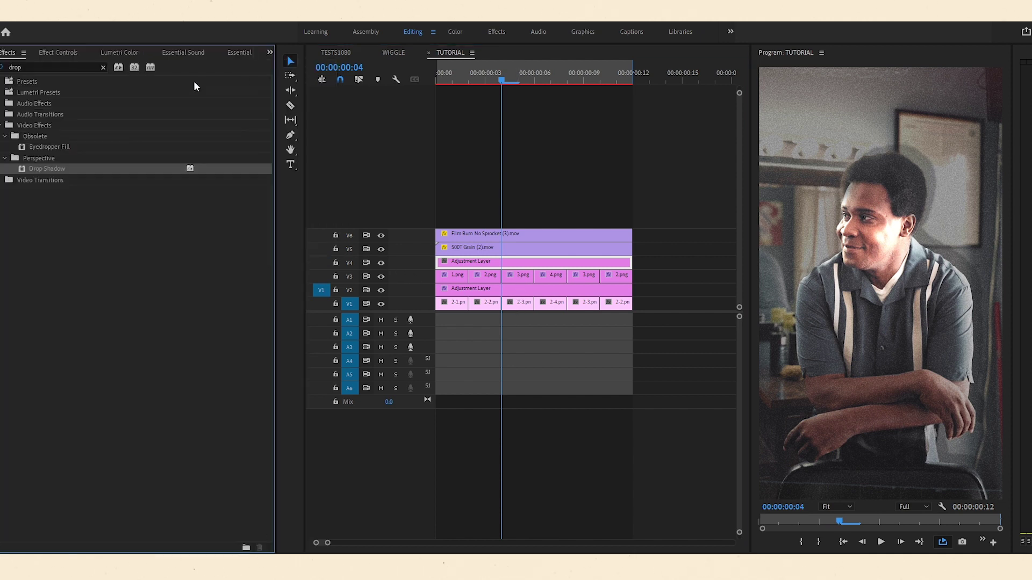
pyautogui.click(104, 67)
pyautogui.click(2, 126)
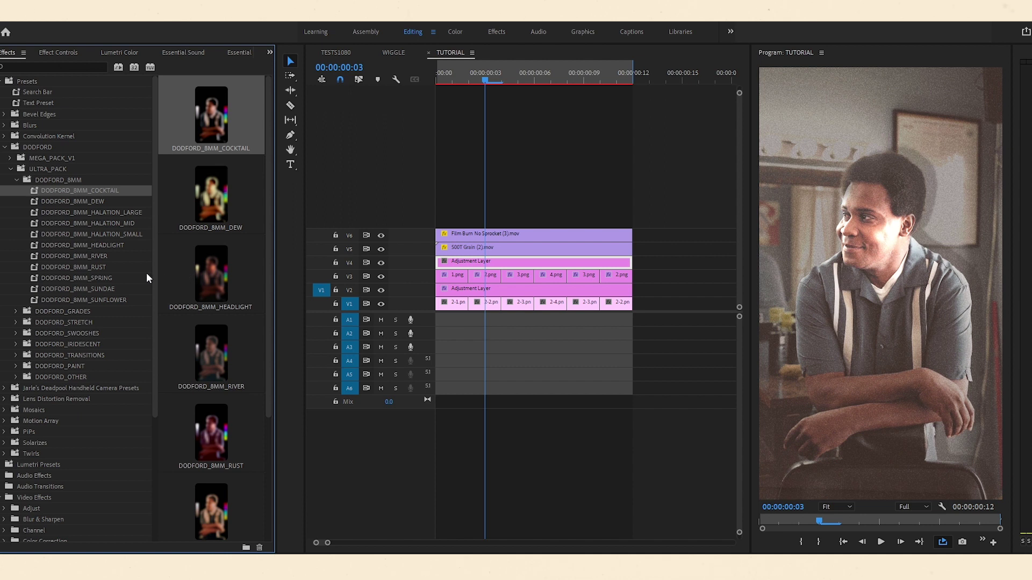
pyautogui.moveTo(92, 293); pyautogui.dragTo(555, 265)
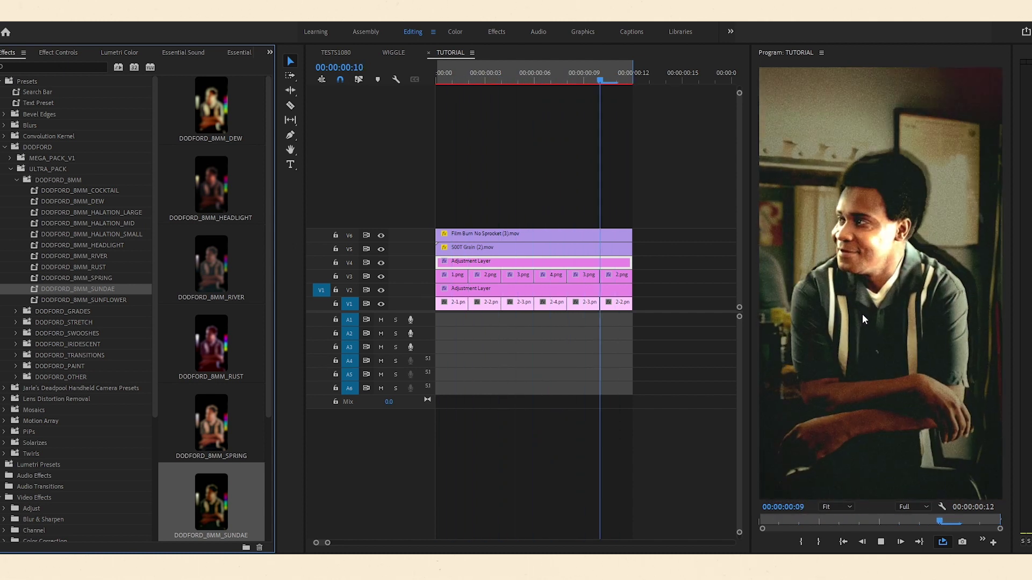
pyautogui.press('space')
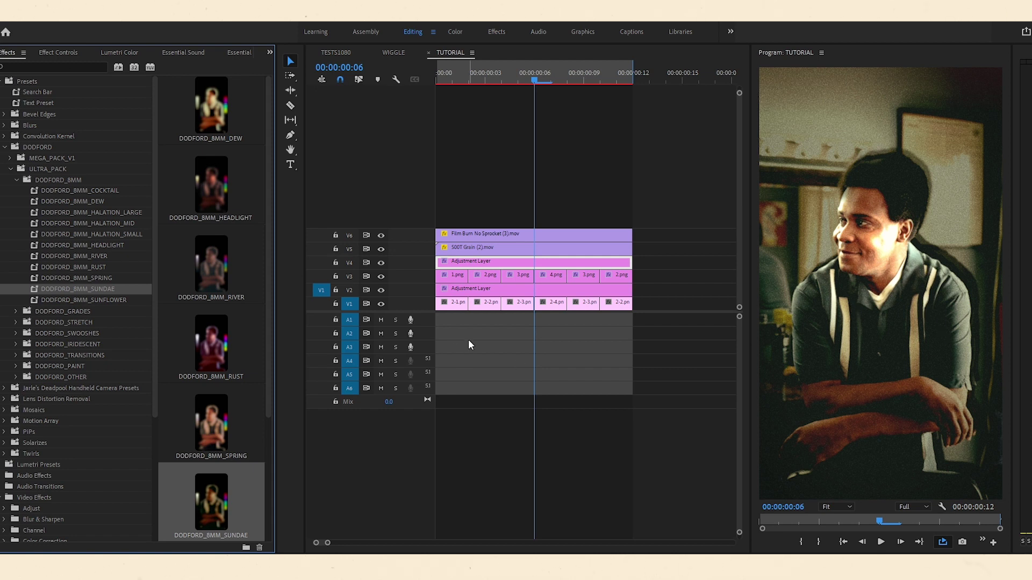
# Disable the Posterize Time effect on the V4 adjustment layer and play back the sequence
pyautogui.click(493, 265)
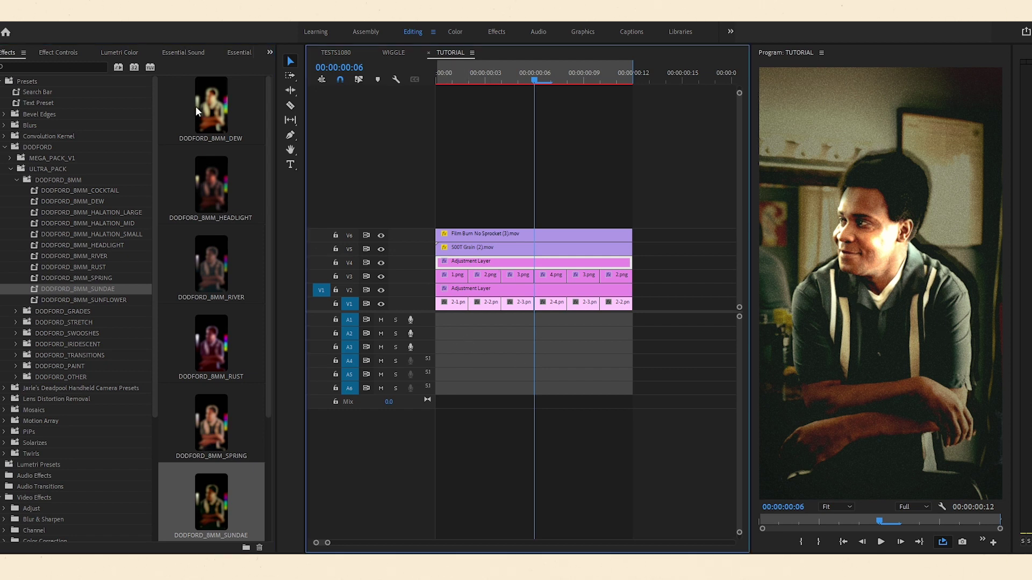
pyautogui.click(49, 54)
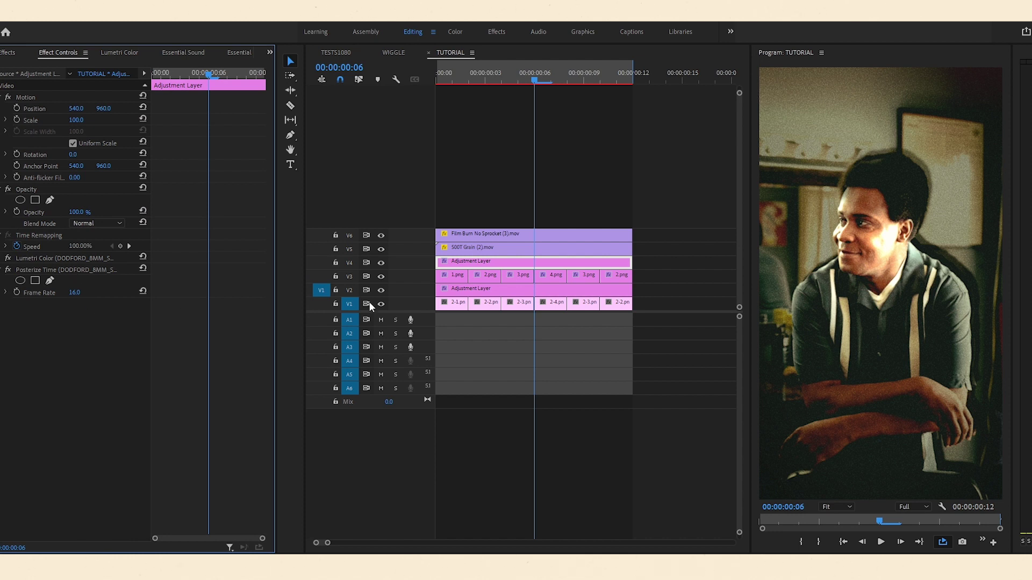
pyautogui.press('Right')
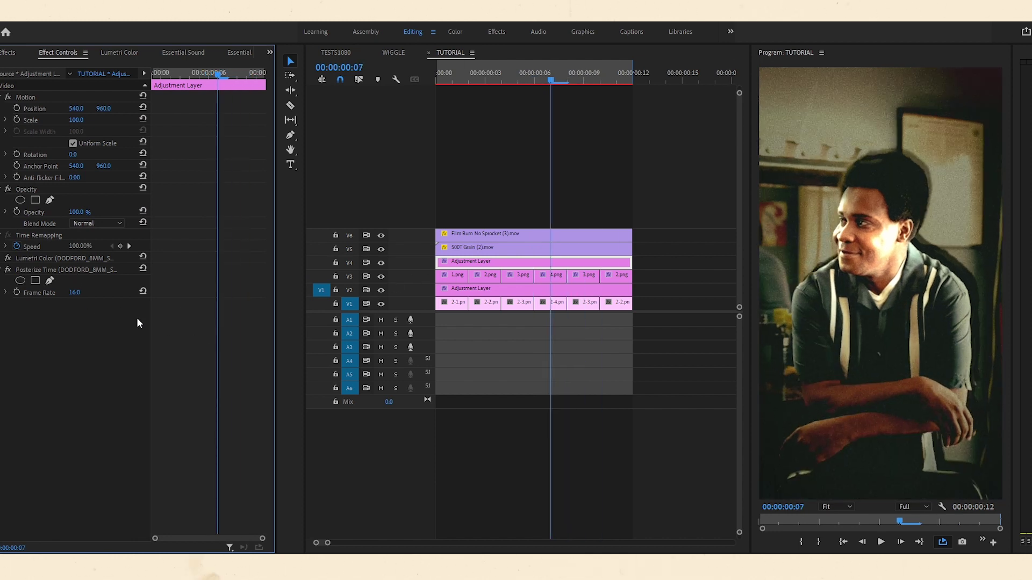
pyautogui.click(7, 269)
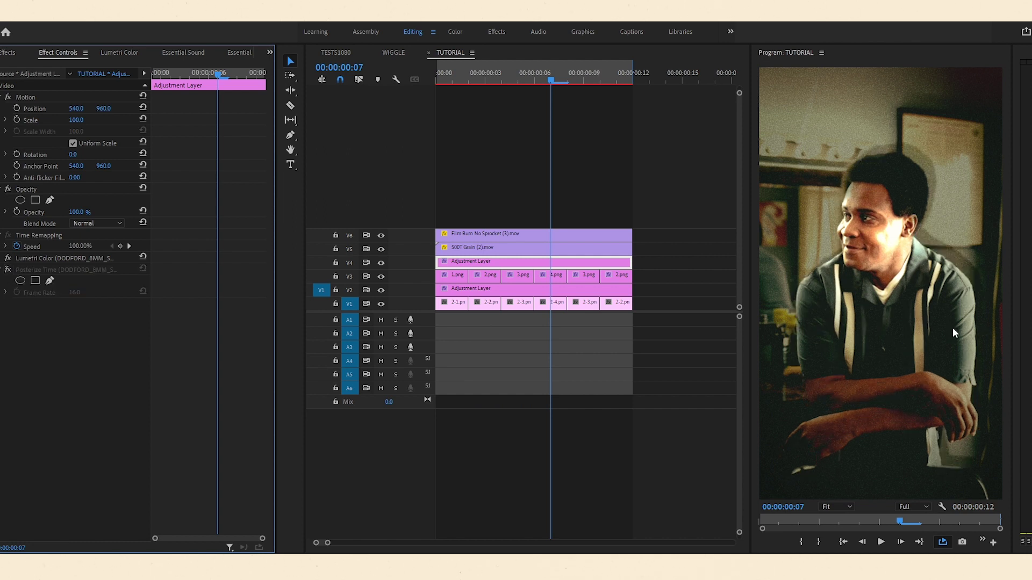
pyautogui.press('Left')
pyautogui.press('space')
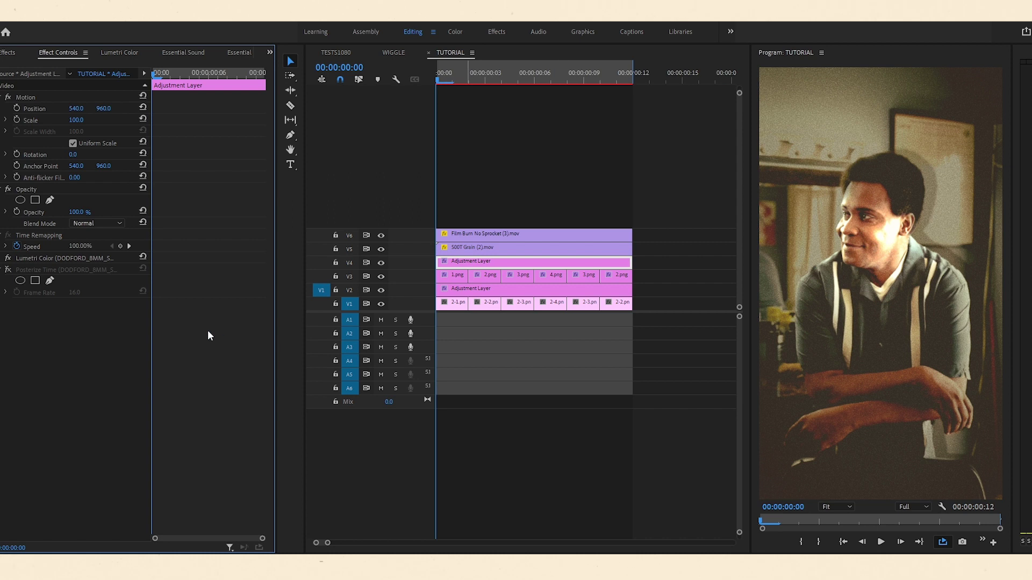